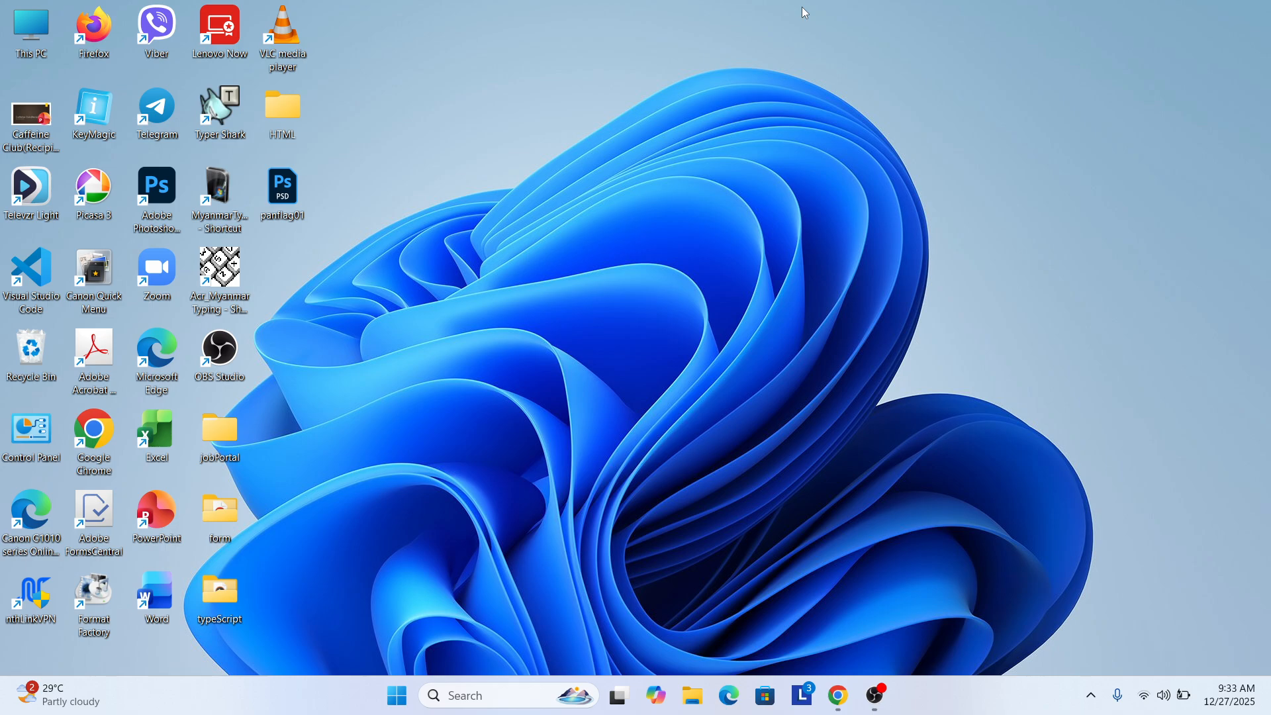
# - Open the ribbon document from the Advanced Microsoft Word Tools folder in Documents and dismiss the subscription sign-in prompt
pyautogui.doubleClick(21, 35)
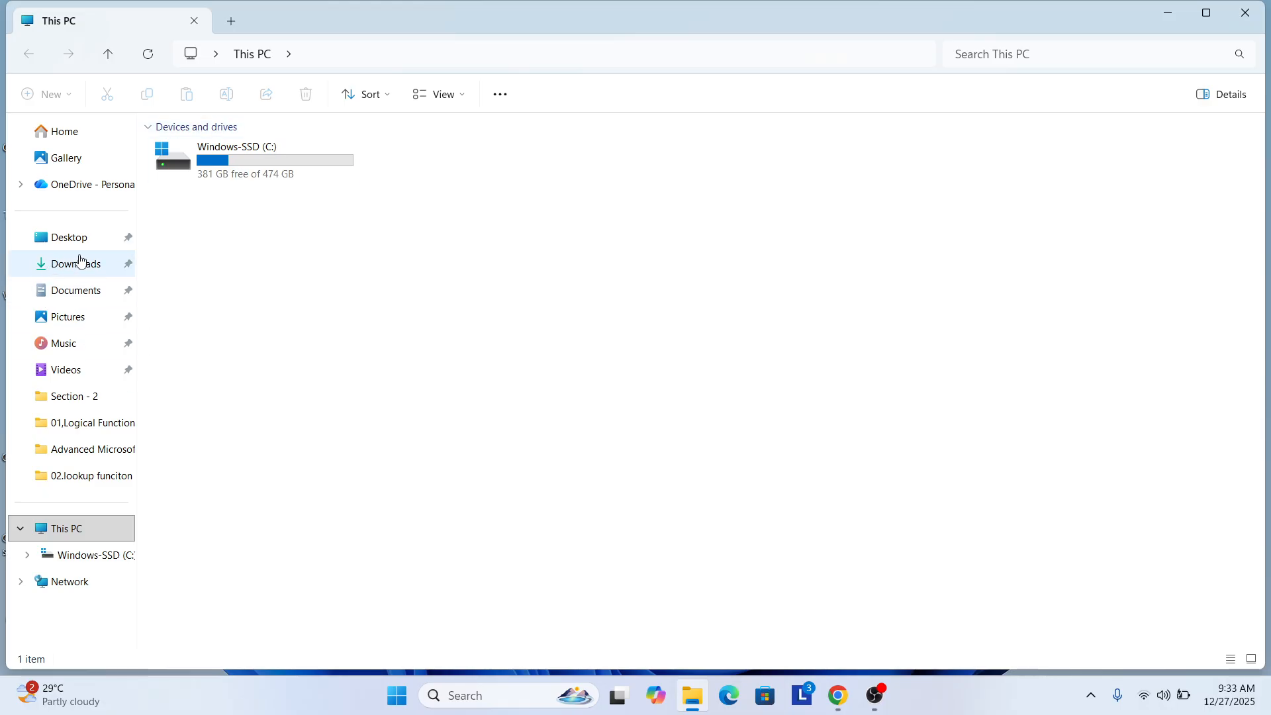
pyautogui.click(80, 261)
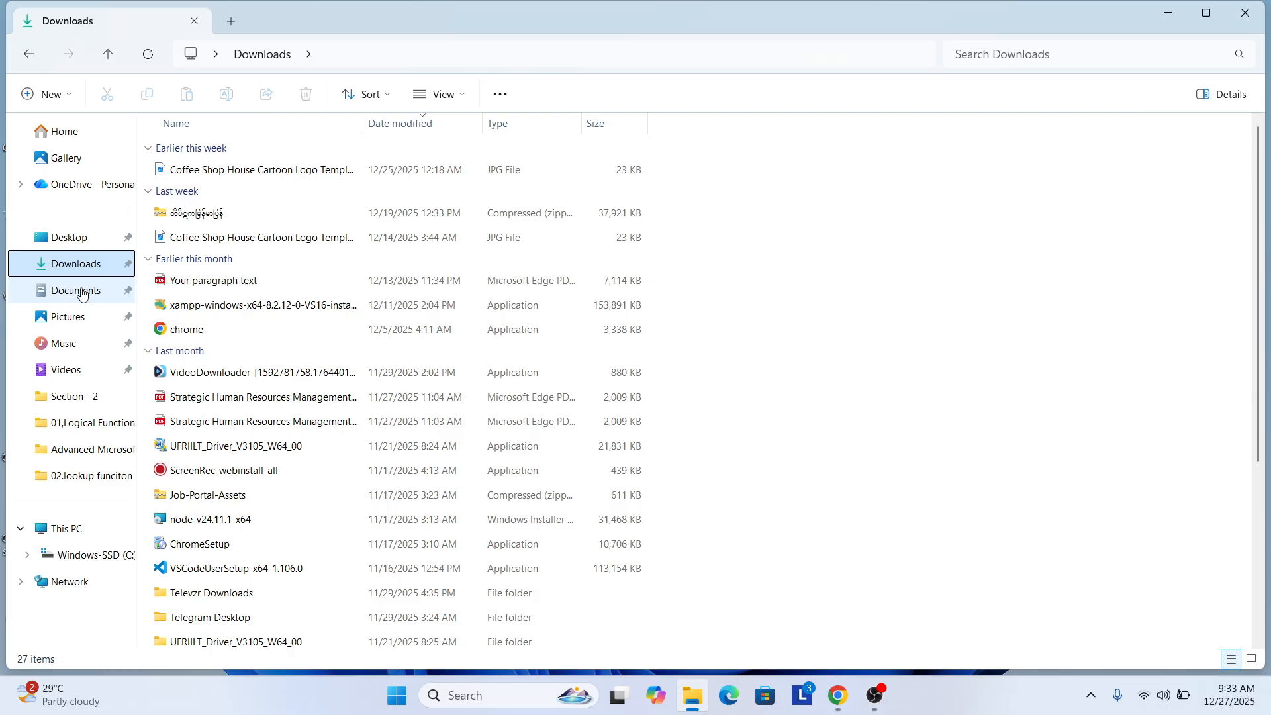
pyautogui.click(83, 294)
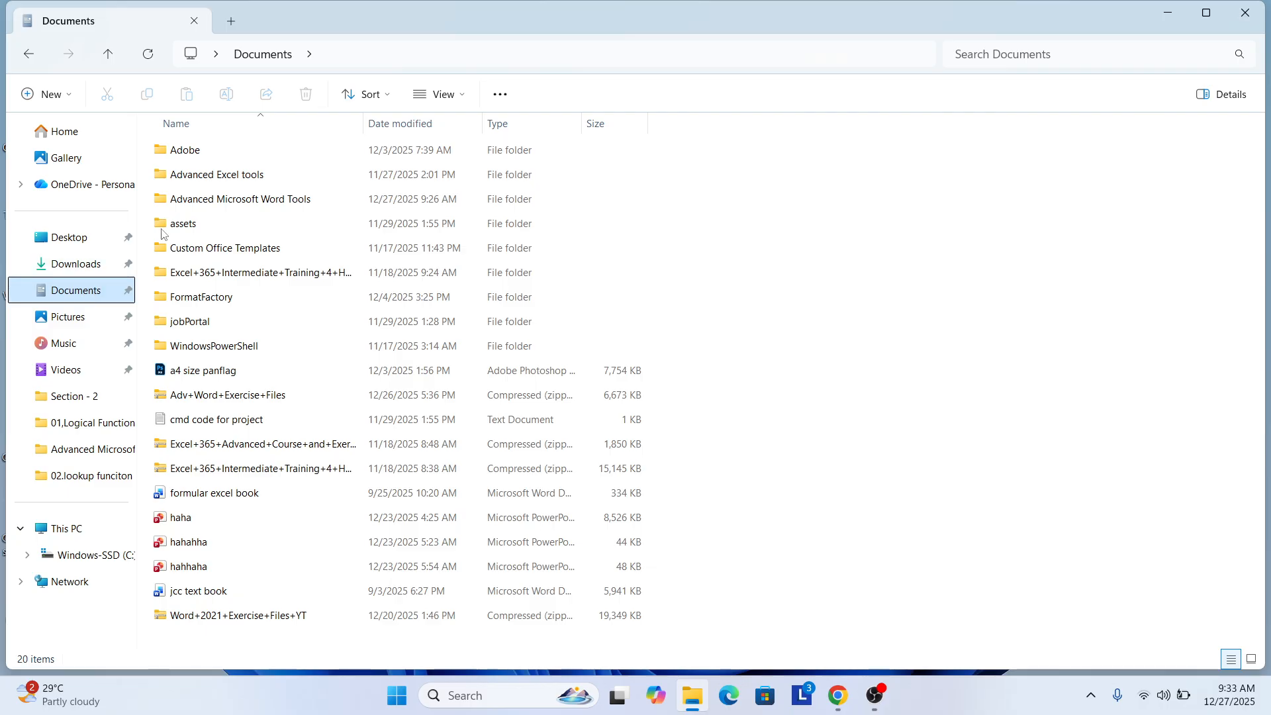
pyautogui.doubleClick(298, 200)
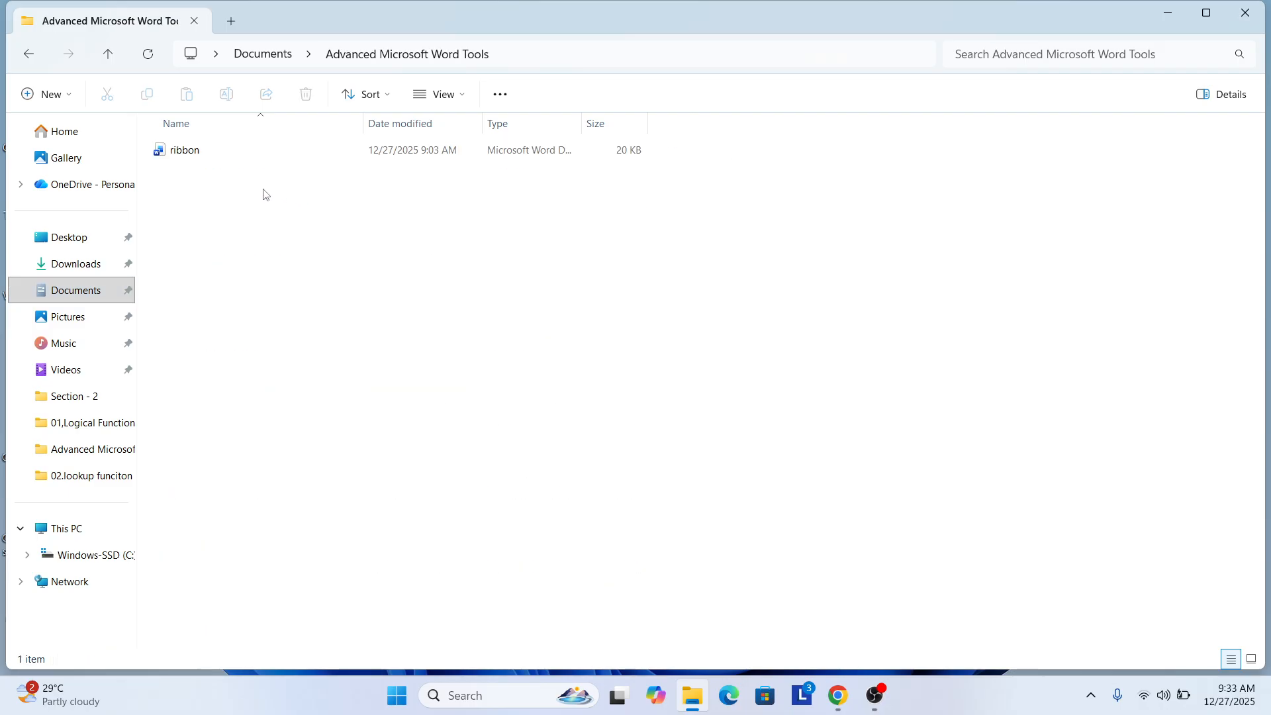
pyautogui.doubleClick(245, 156)
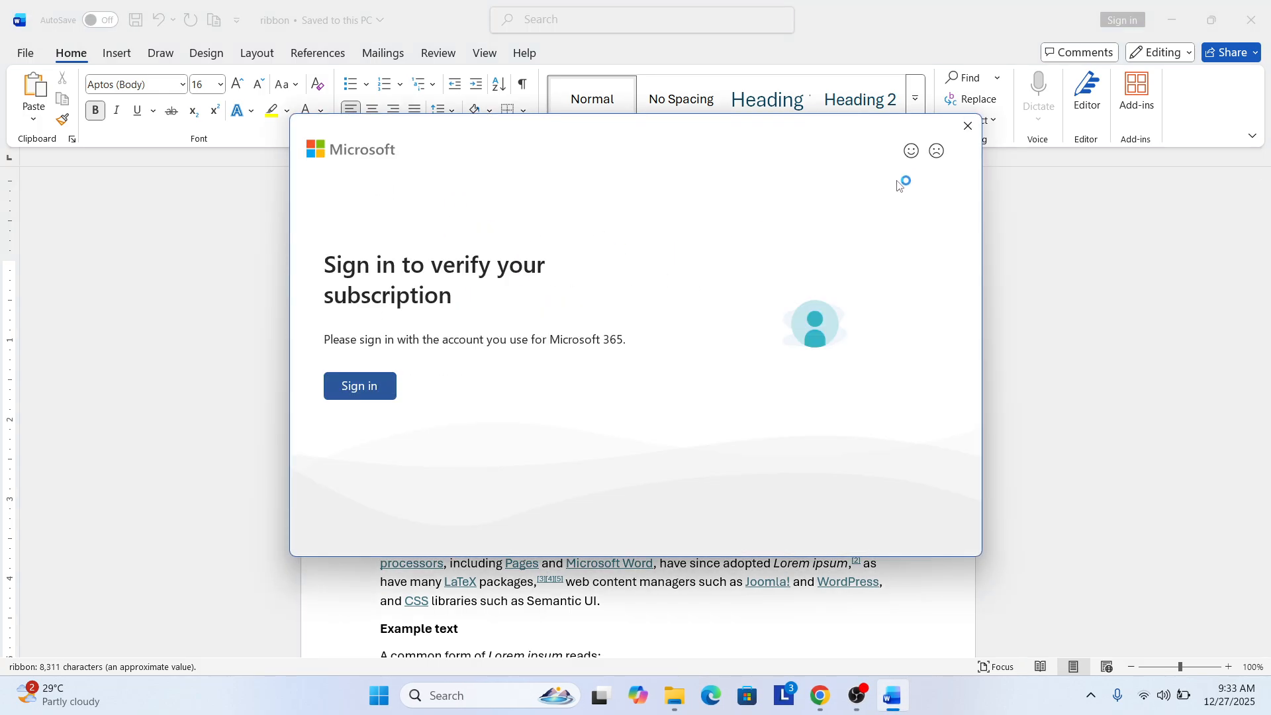
pyautogui.click(968, 125)
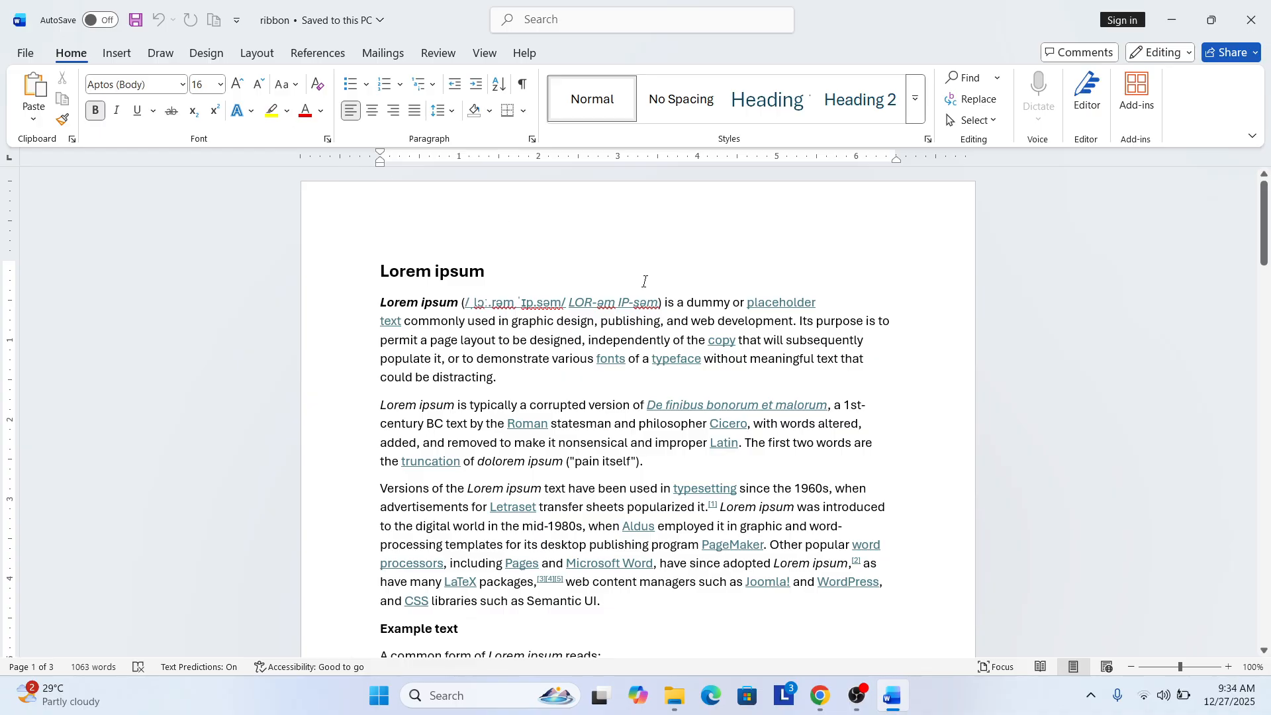
# - Look through all pages of the Lorem ipsum document and return to its beginning
pyautogui.click(855, 337)
pyautogui.scroll(-20, 476, 322)
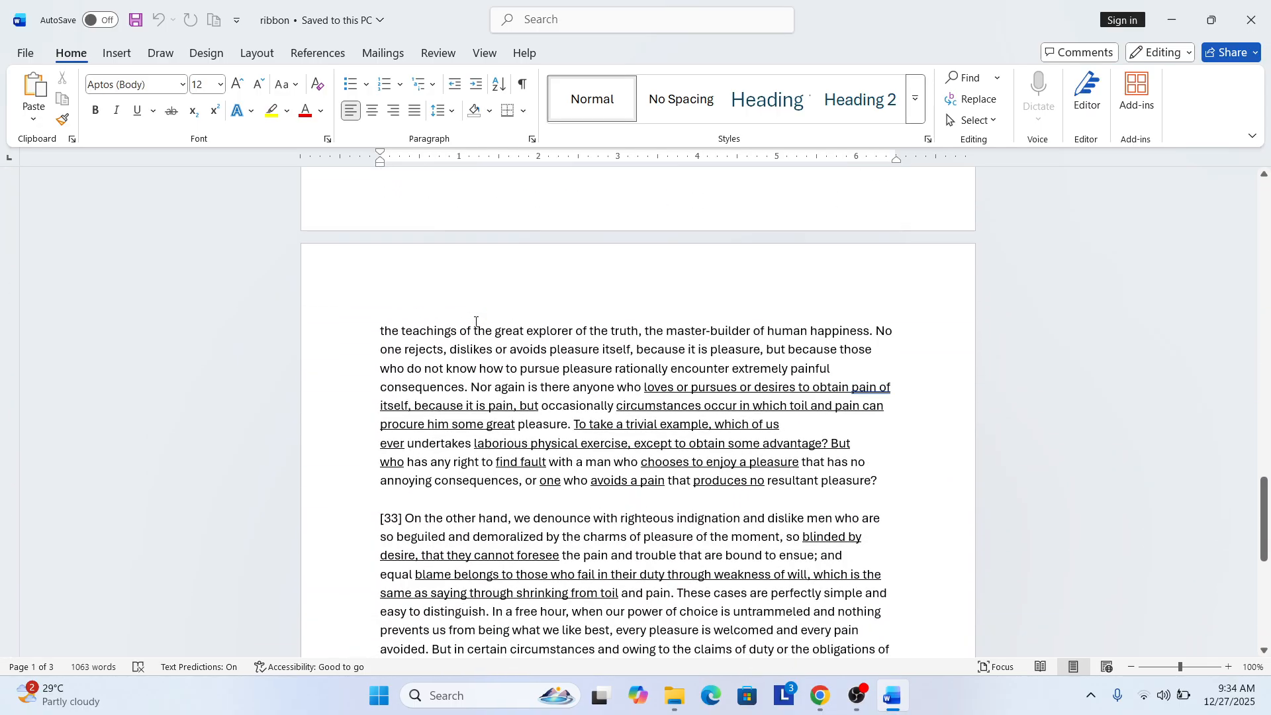
pyautogui.scroll(-5, 476, 322)
pyautogui.scroll(20, 476, 321)
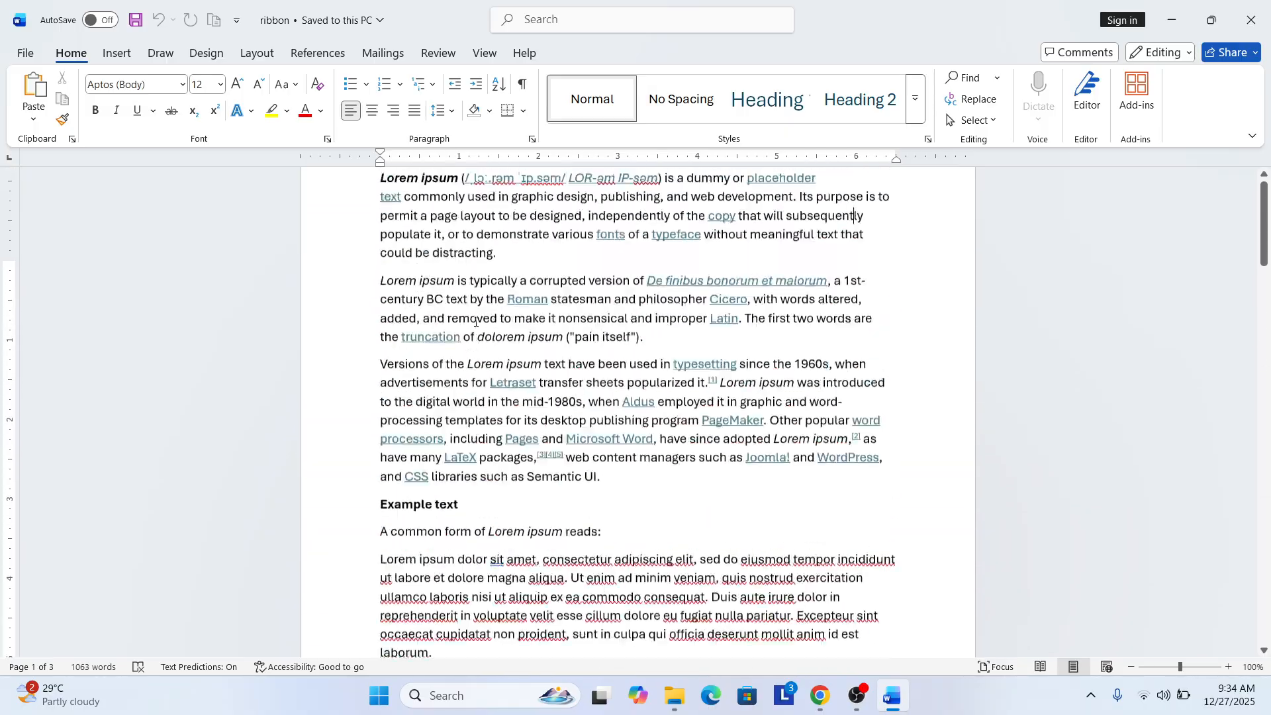
pyautogui.scroll(2, 476, 322)
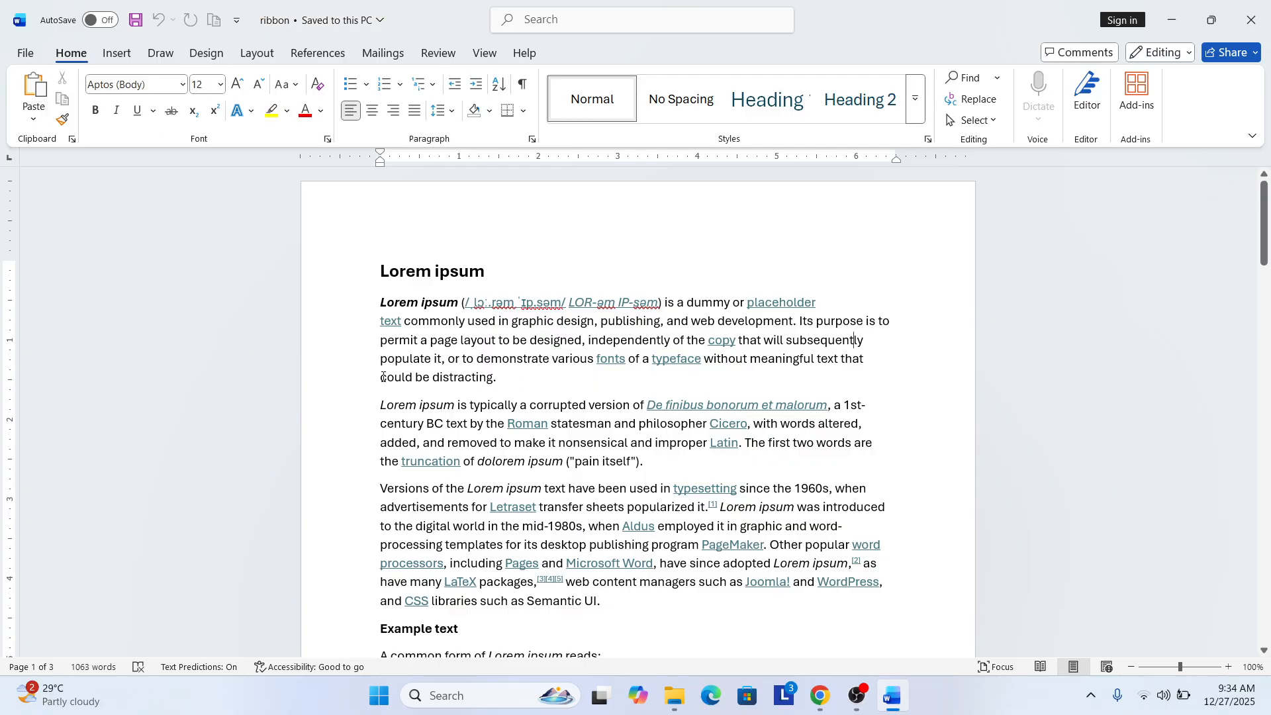
pyautogui.scroll(-20, 383, 376)
pyautogui.scroll(5, 384, 376)
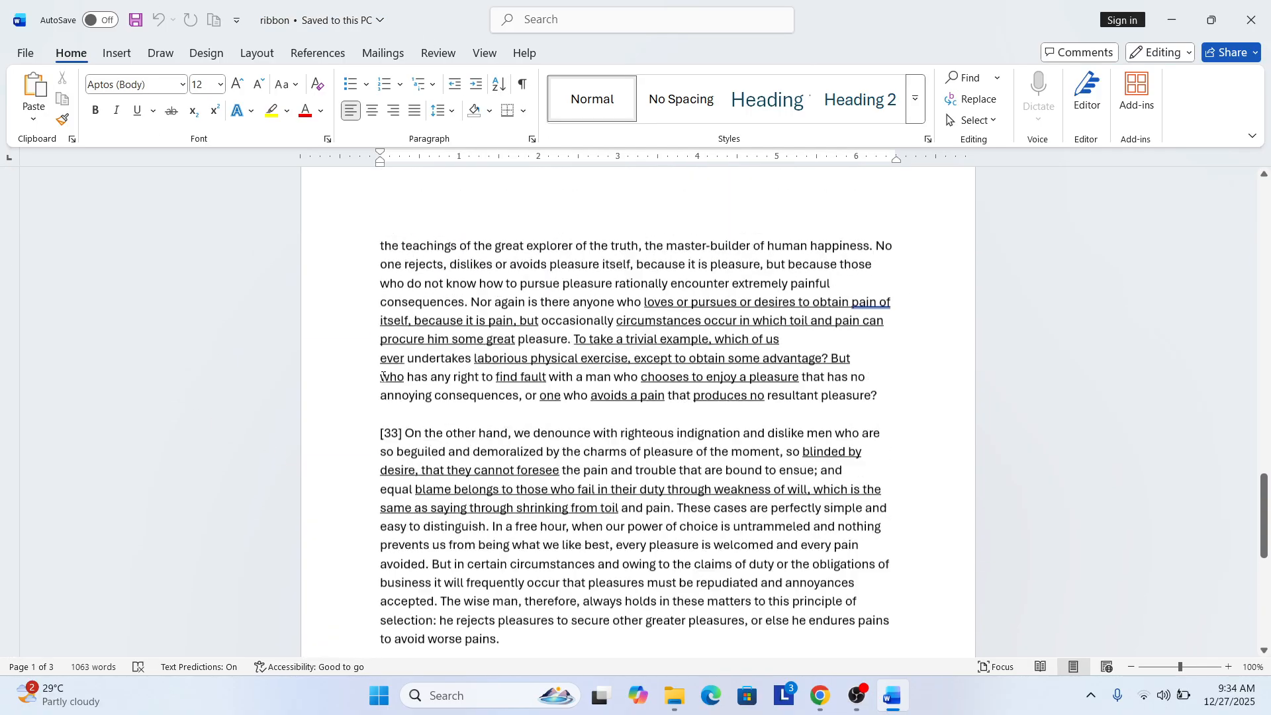
pyautogui.scroll(20, 383, 377)
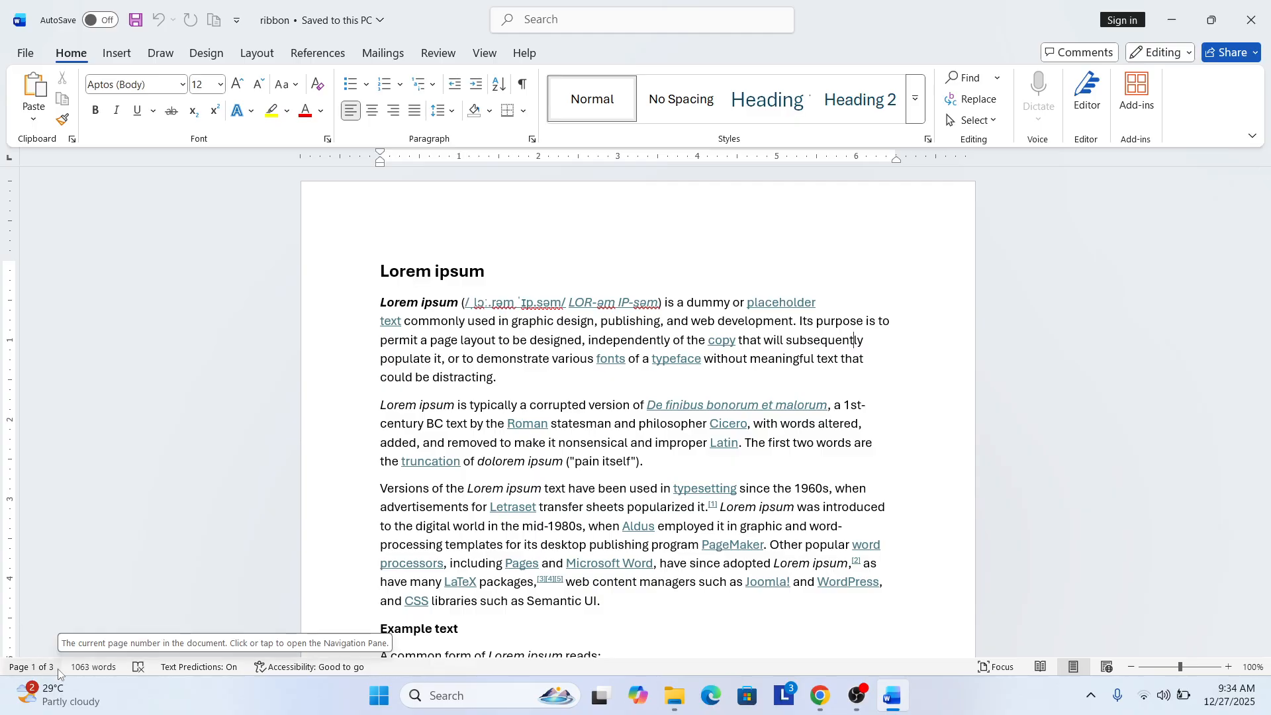
pyautogui.scroll(-10, 402, 409)
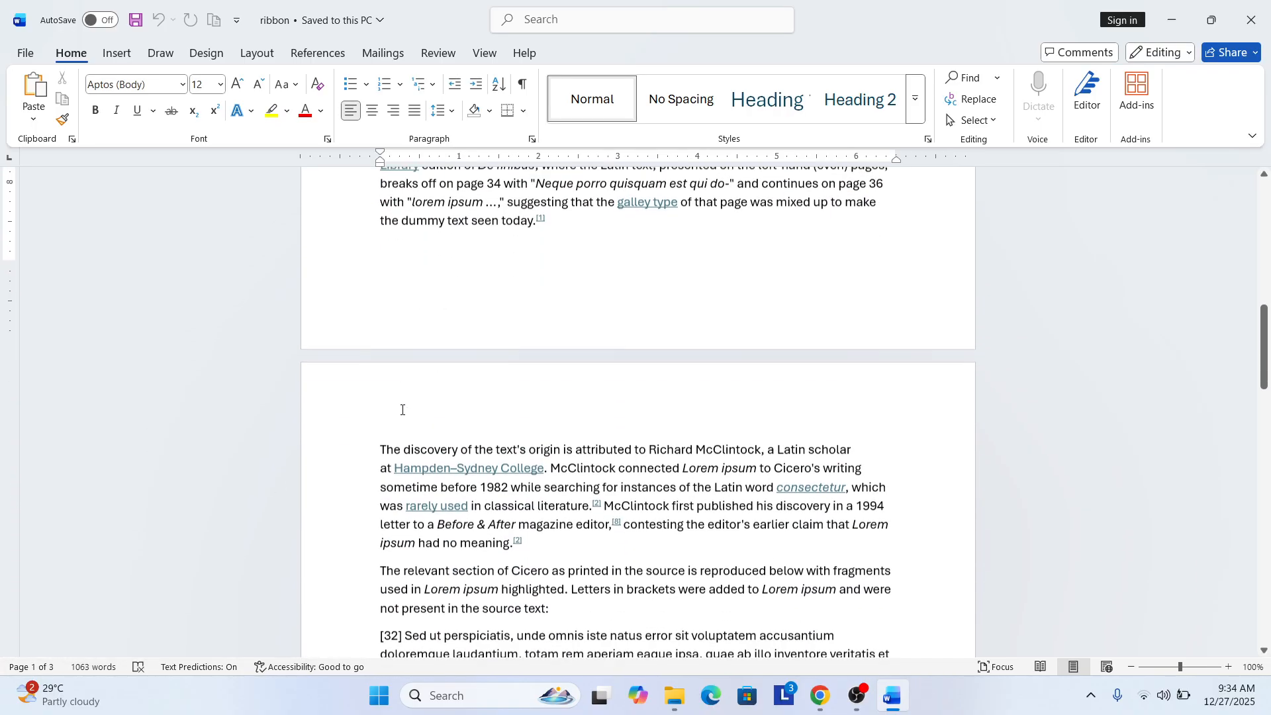
pyautogui.click(400, 447)
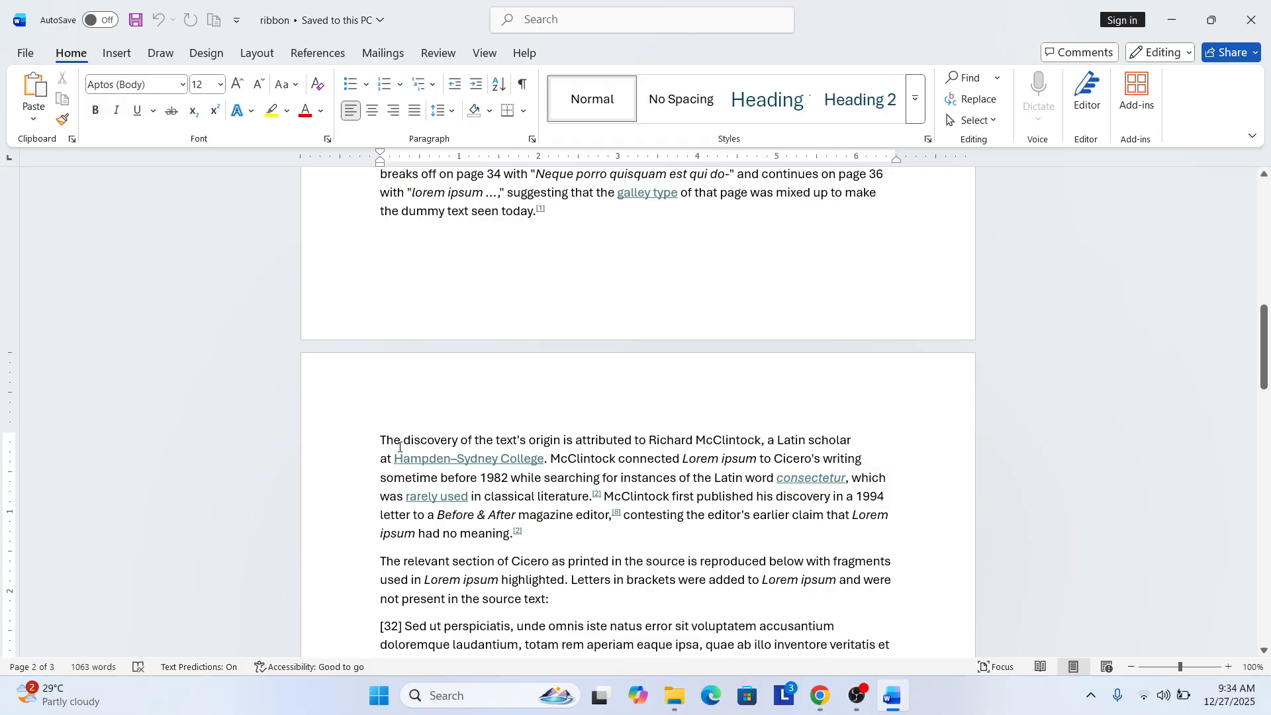
pyautogui.scroll(-4, 323, 566)
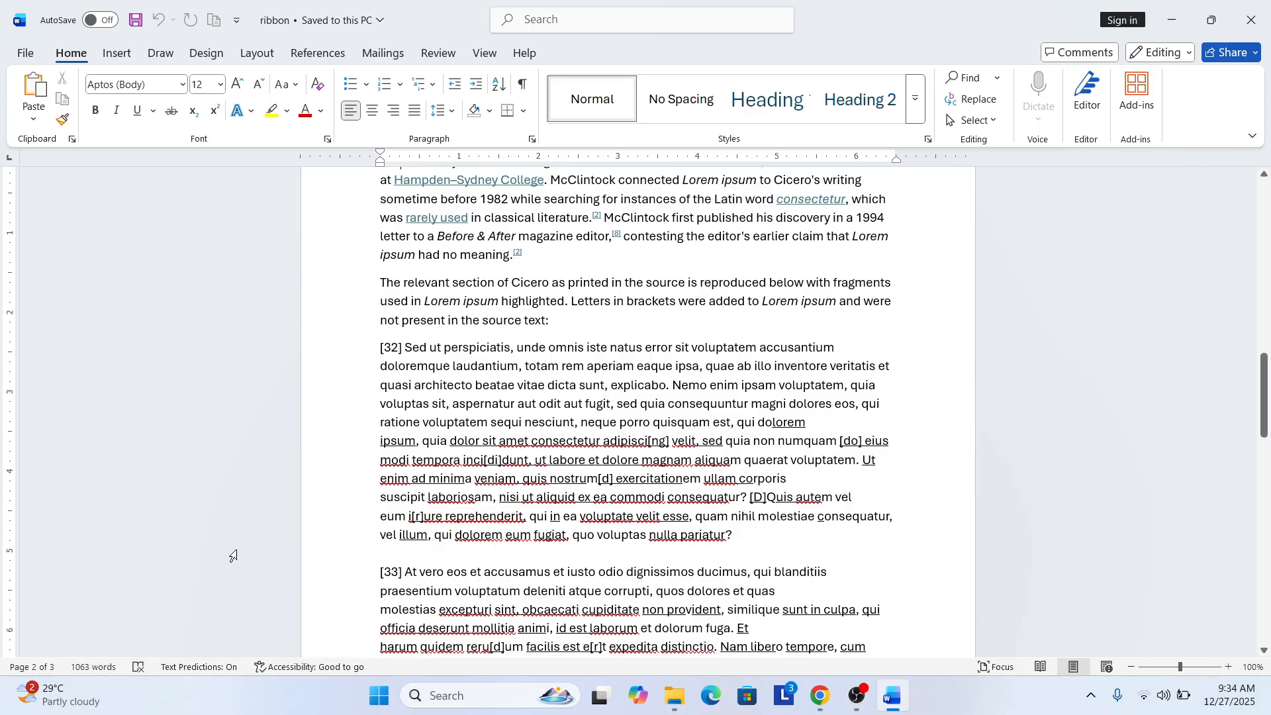
pyautogui.scroll(3, 233, 554)
pyautogui.scroll(13, 233, 555)
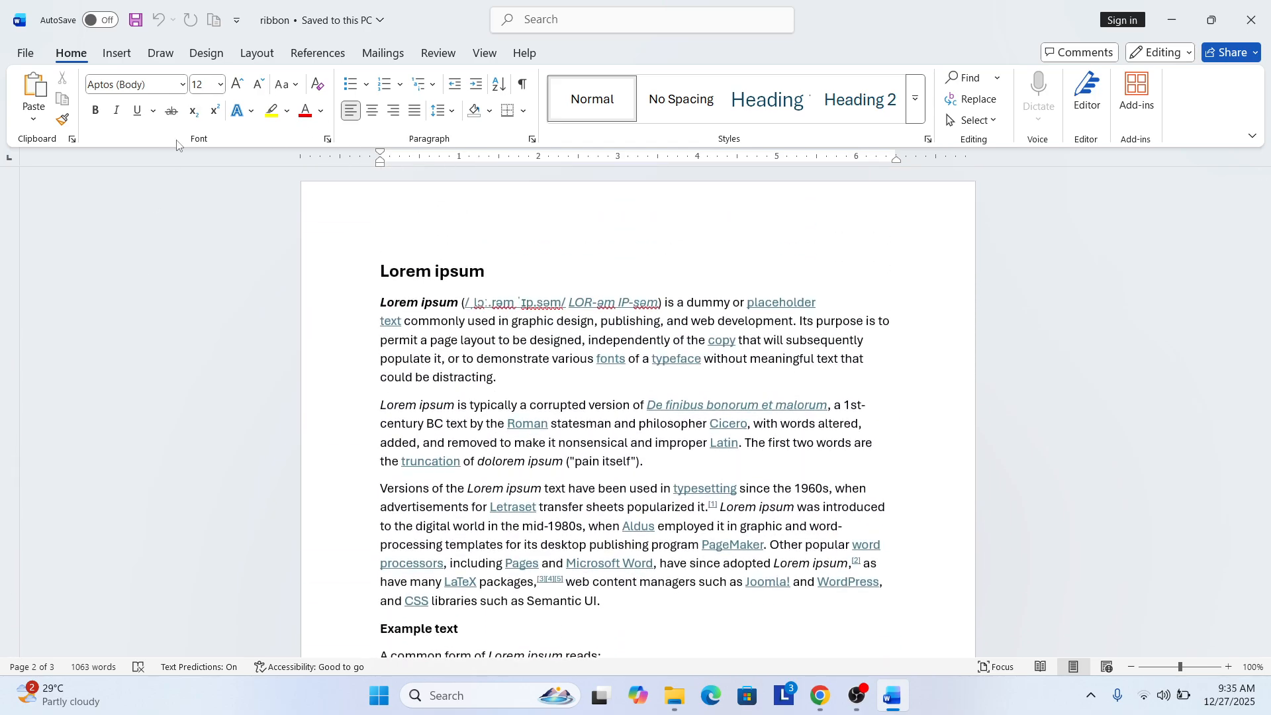
# - Hide the document's ruler and show it again
pyautogui.click(484, 53)
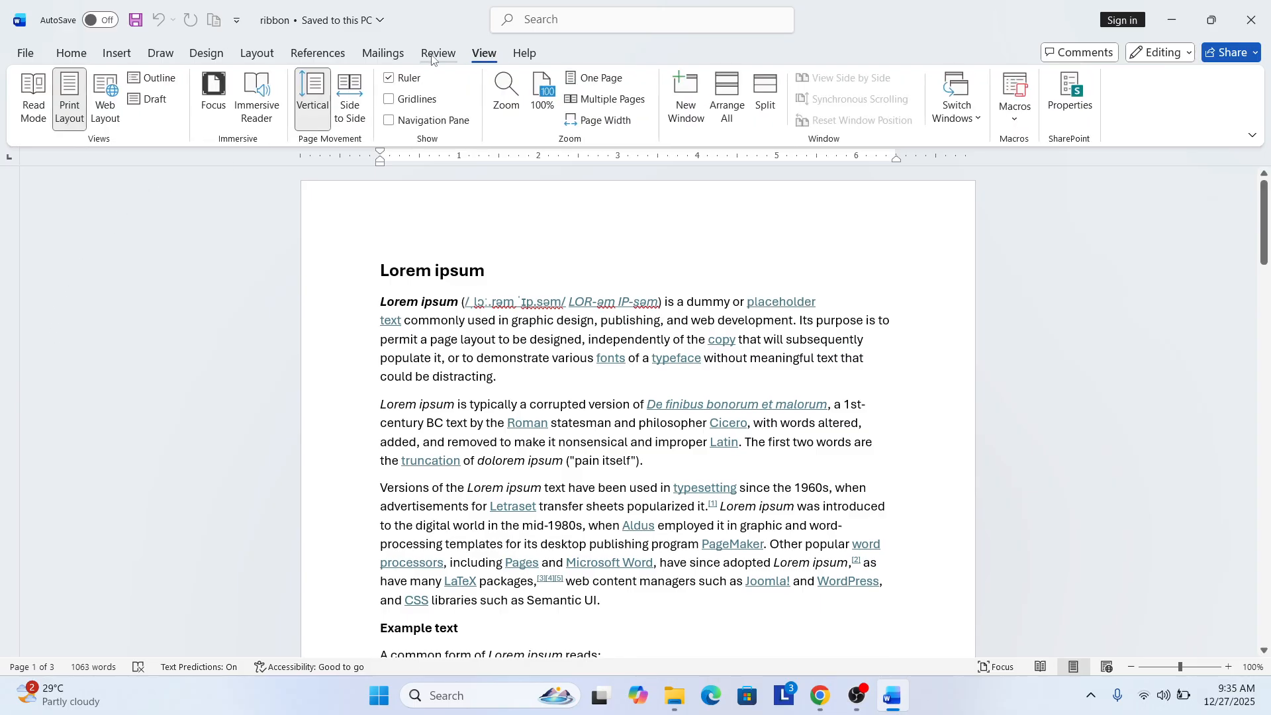
pyautogui.click(387, 78)
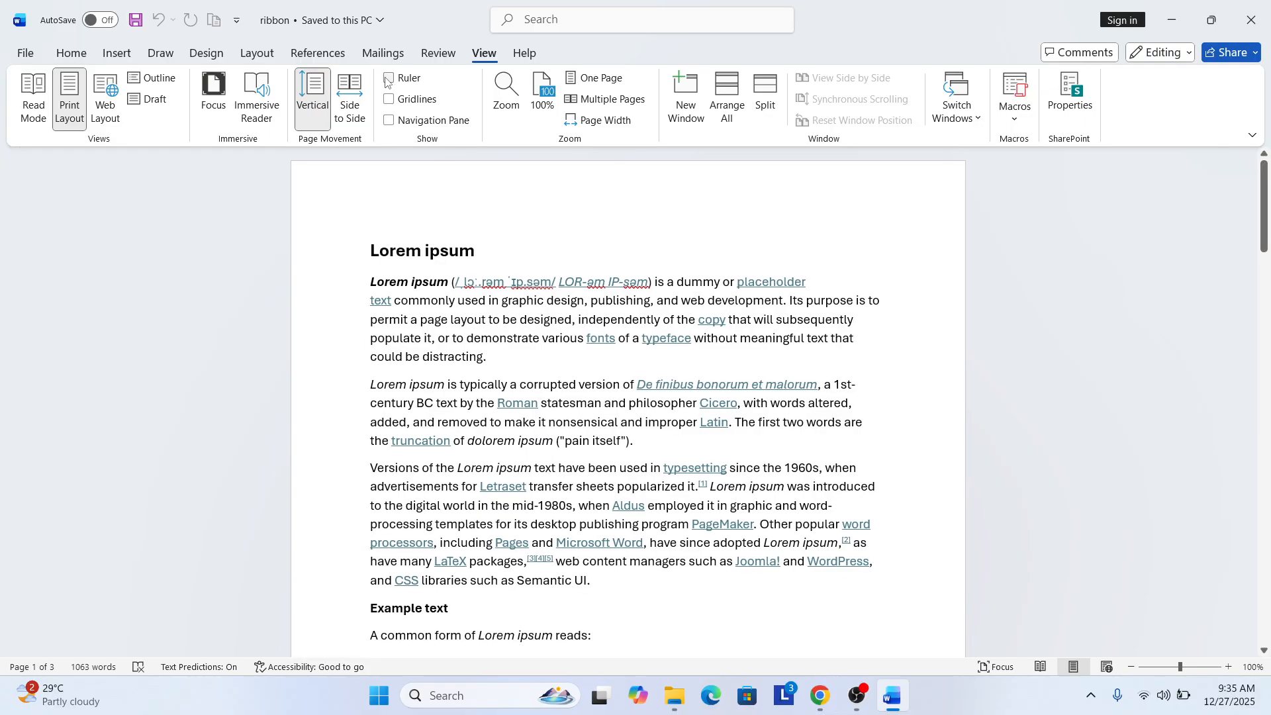
pyautogui.click(388, 78)
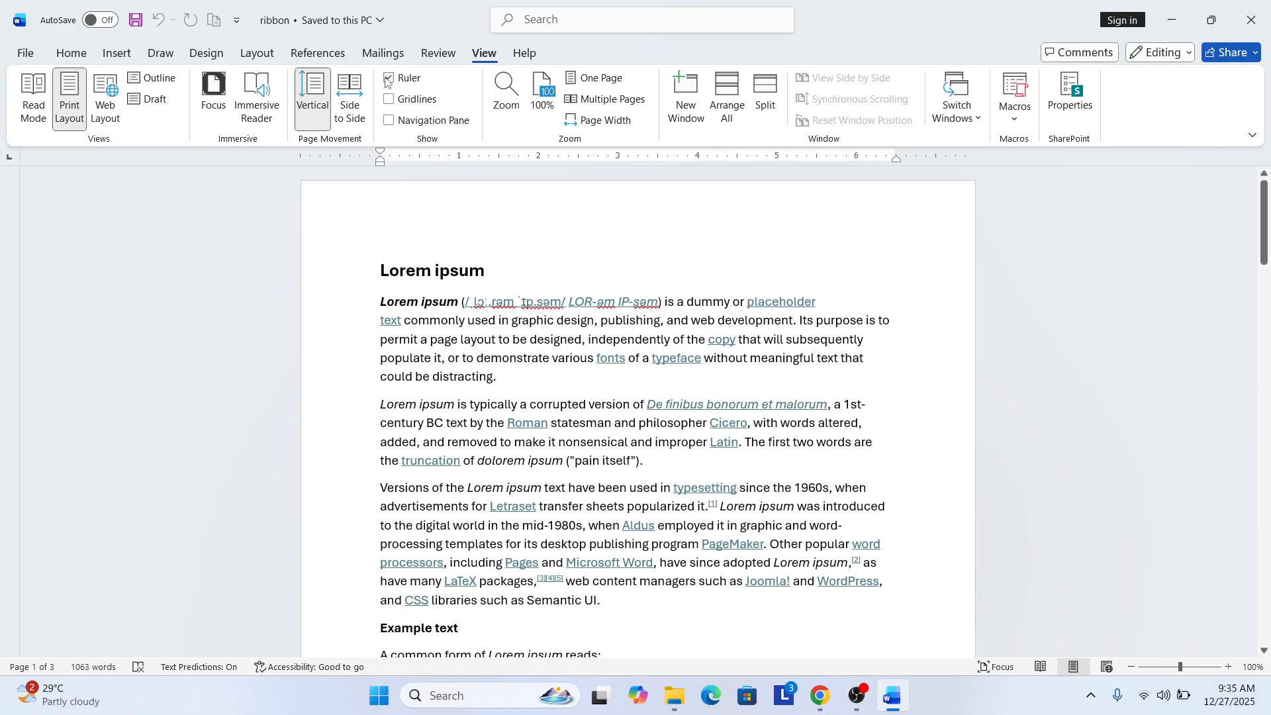
# - Examine the ribbon command groups for Home, Insert, Draw, Design, Layout and References at full window width
pyautogui.click(71, 53)
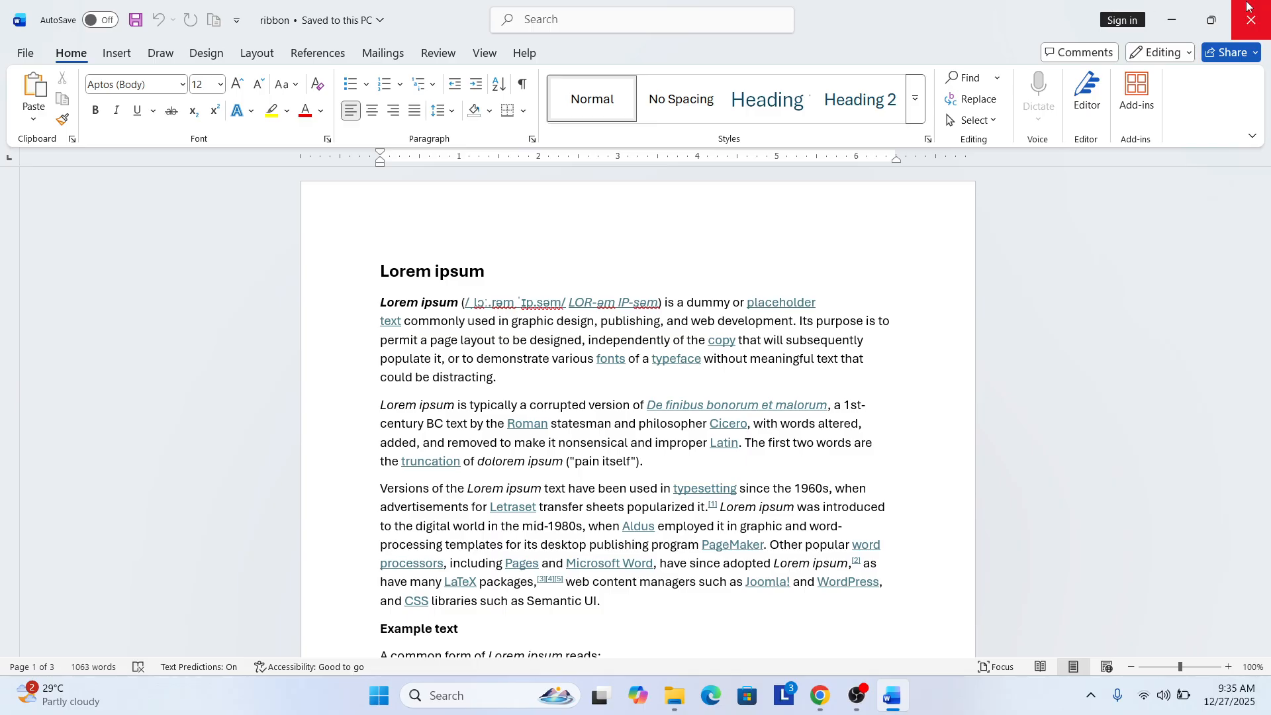
pyautogui.moveTo(1210, 12)
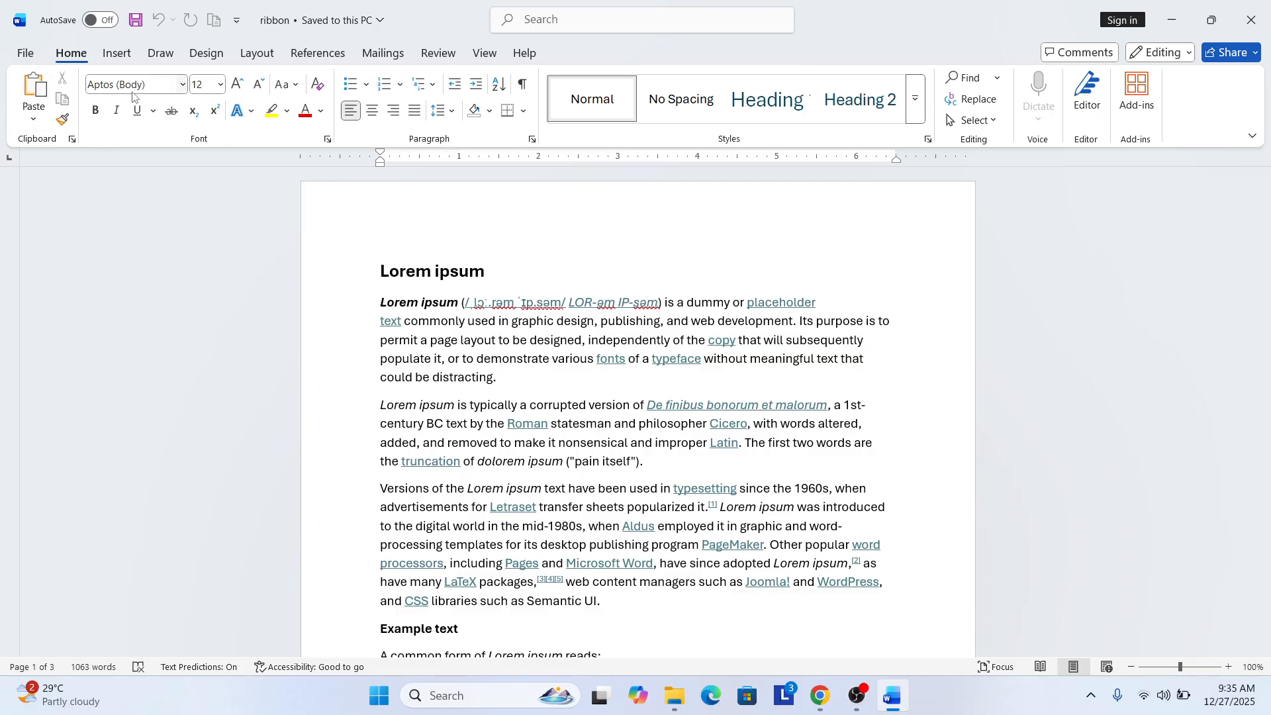
pyautogui.click(100, 59)
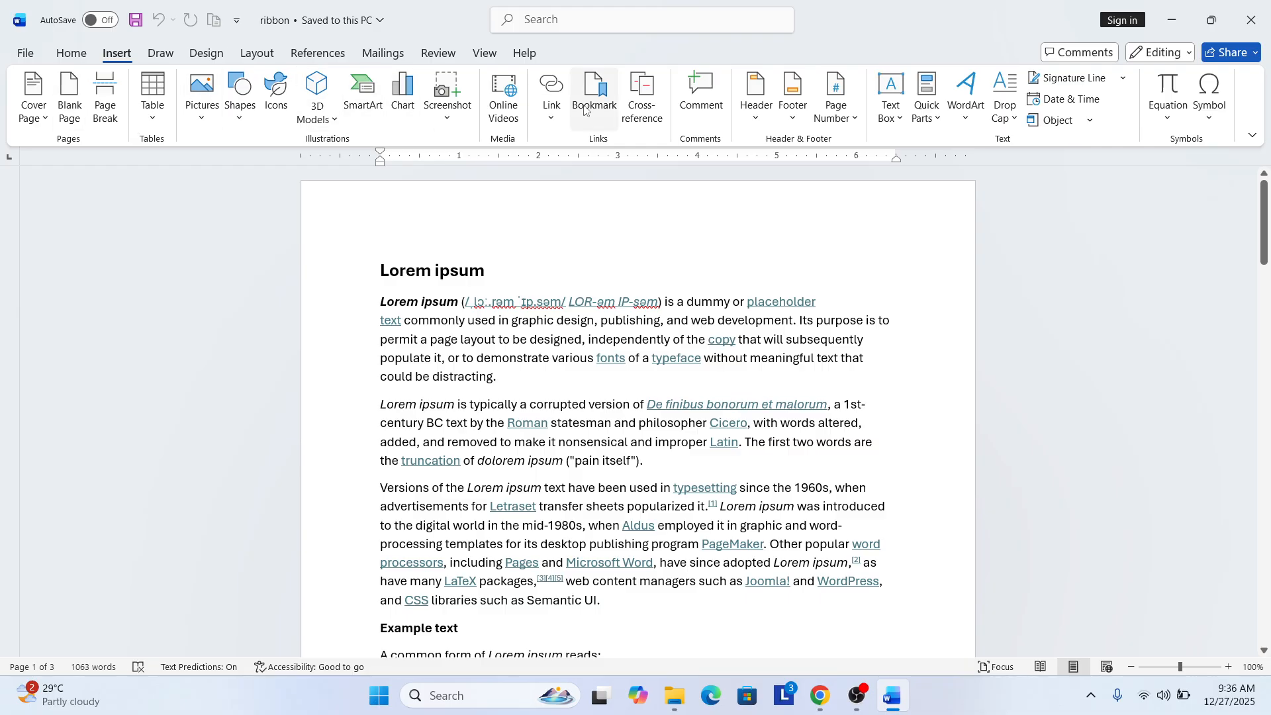
pyautogui.click(161, 54)
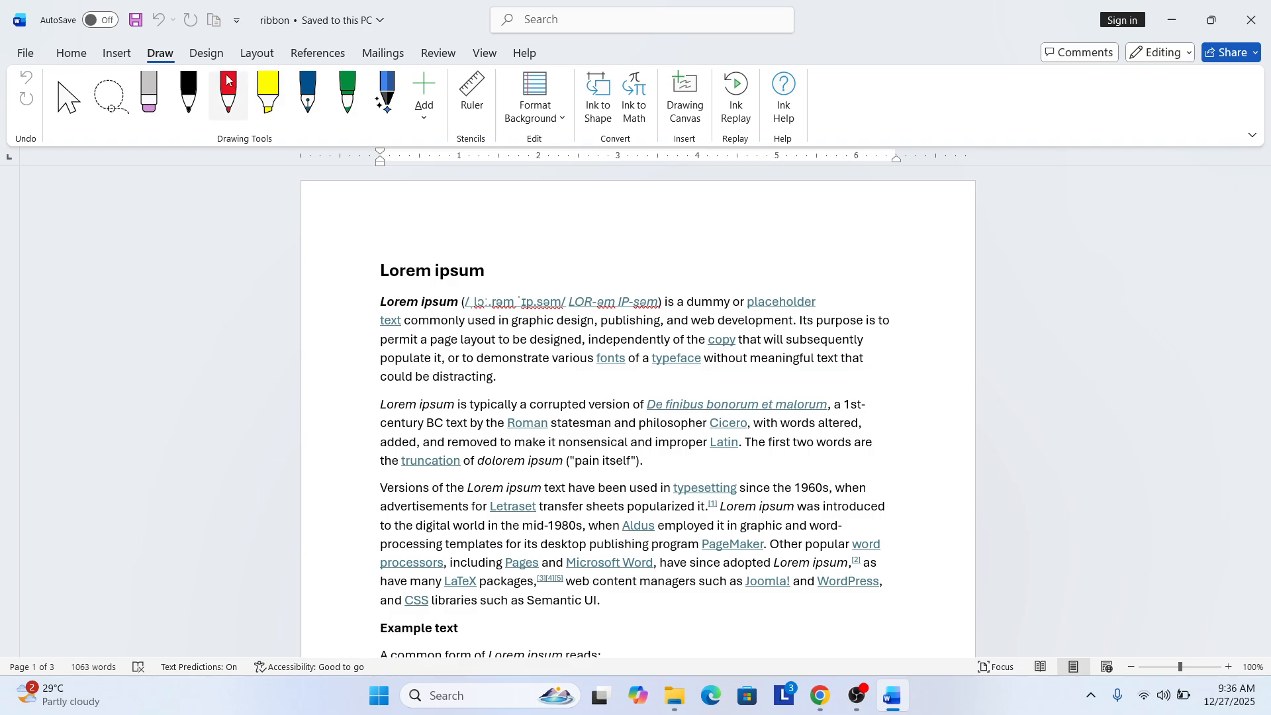
pyautogui.click(206, 53)
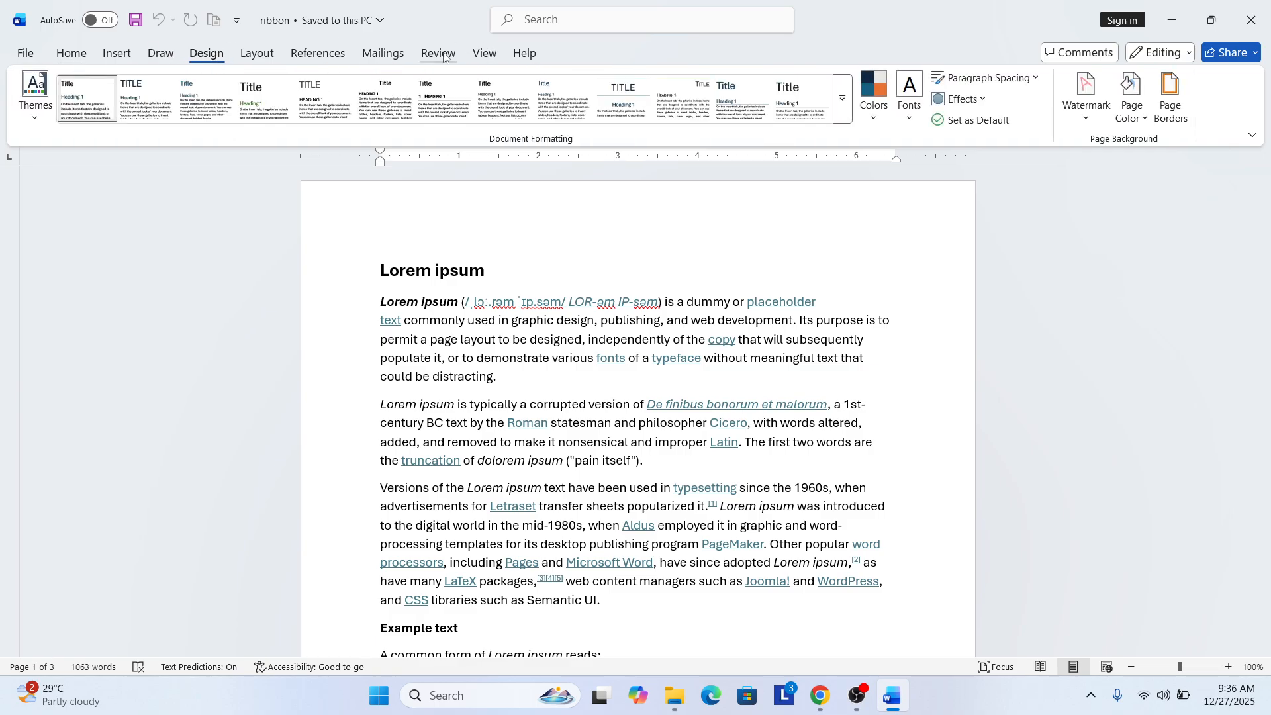
pyautogui.click(265, 57)
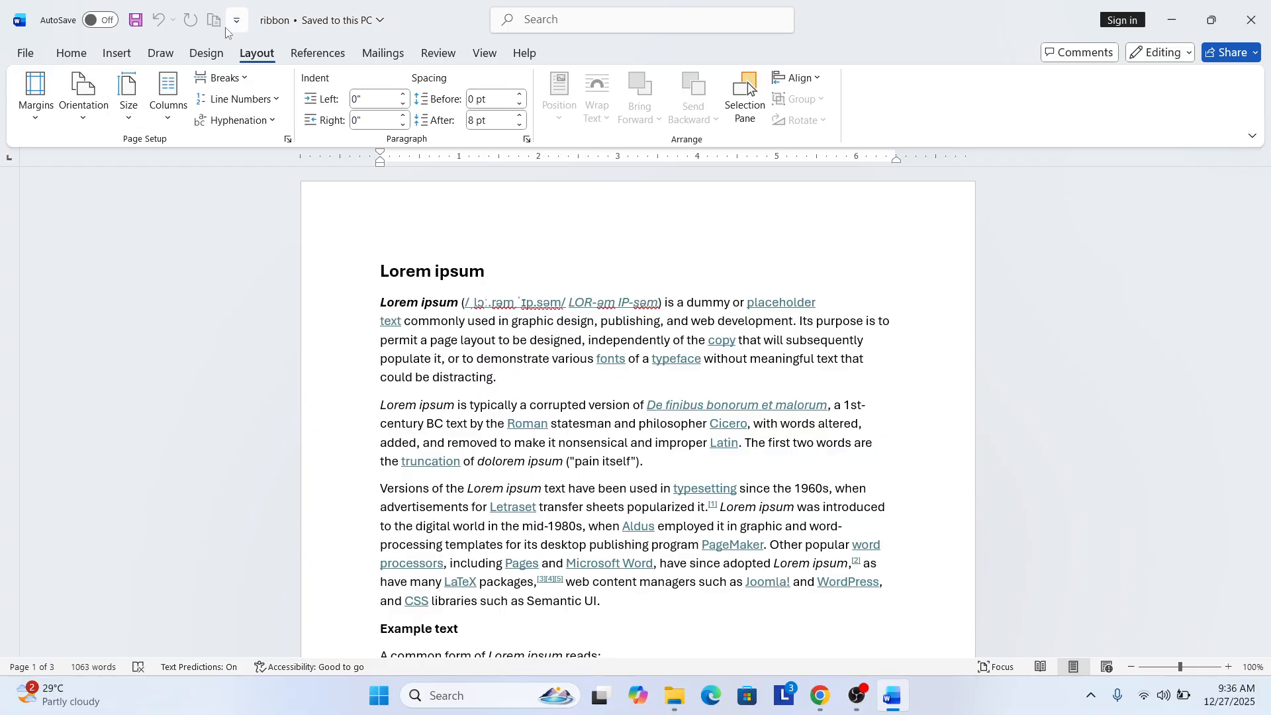
pyautogui.click(76, 55)
pyautogui.click(116, 54)
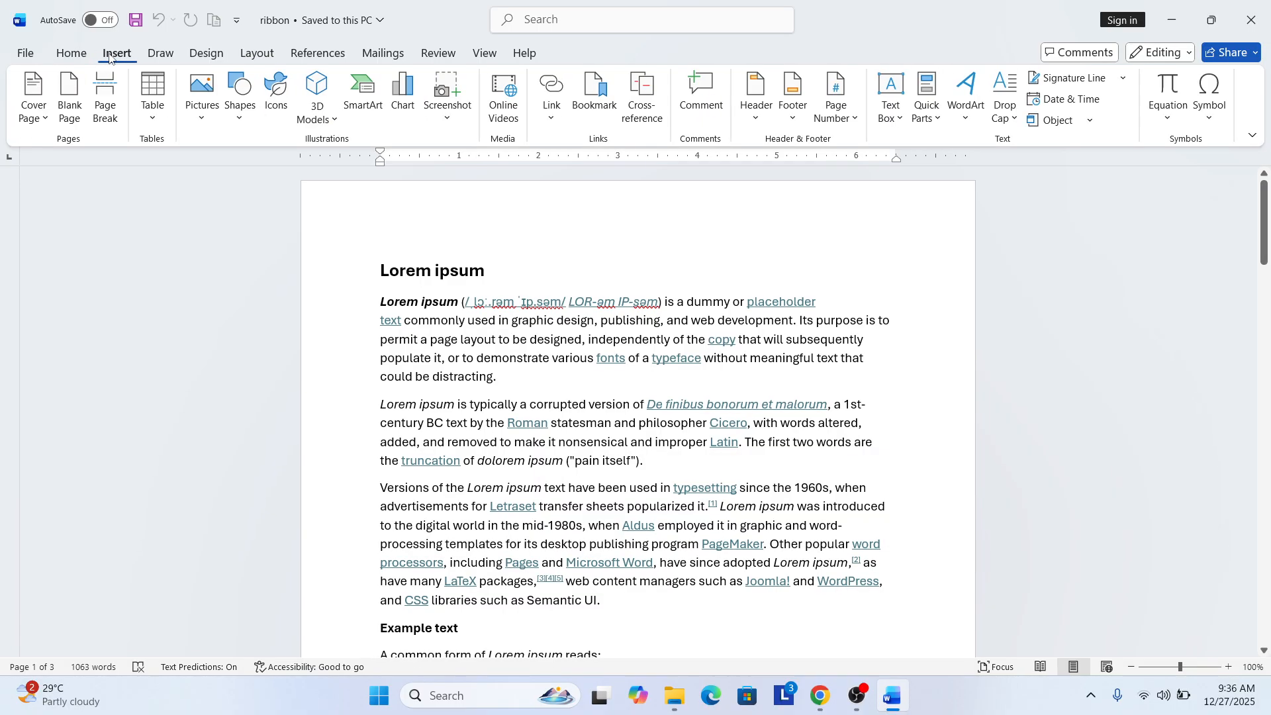
pyautogui.click(159, 56)
pyautogui.click(206, 53)
pyautogui.click(271, 53)
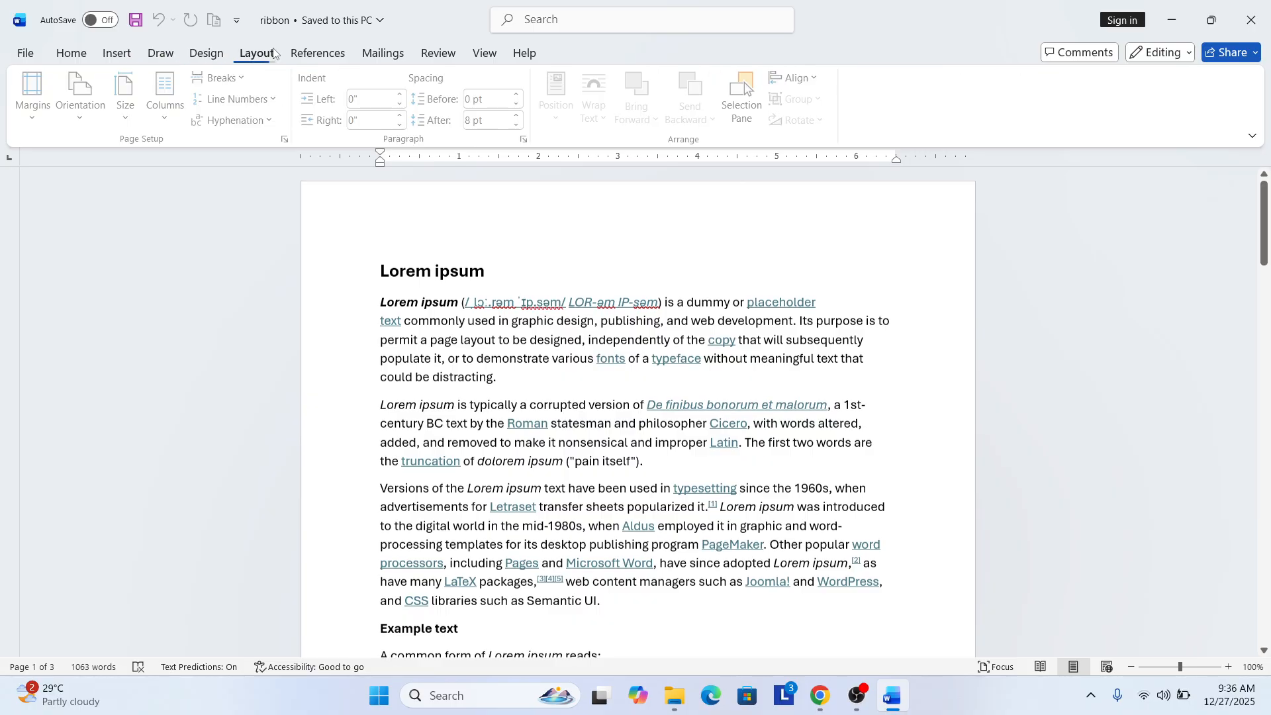
pyautogui.click(334, 52)
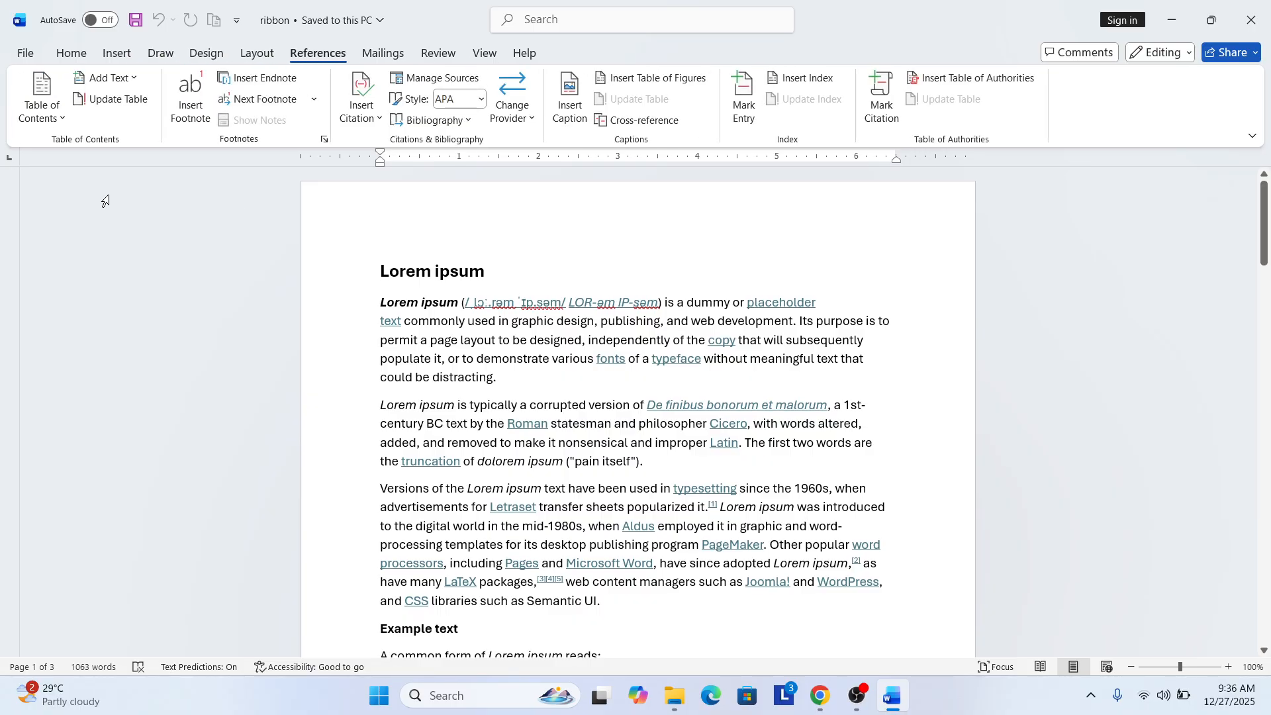
pyautogui.click(71, 56)
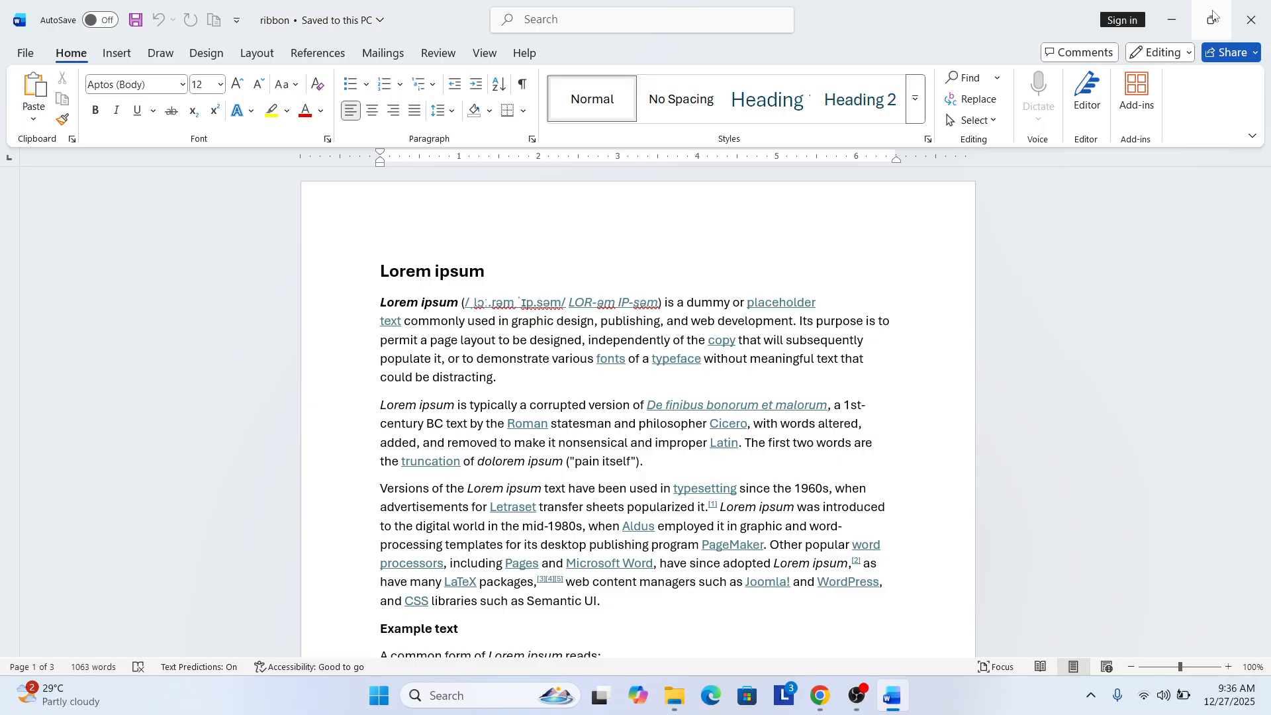
# - Turn the maximized document window into a narrower floating one, shifted upward, with the File Explorer window behind it minimized
pyautogui.moveTo(1214, 15)
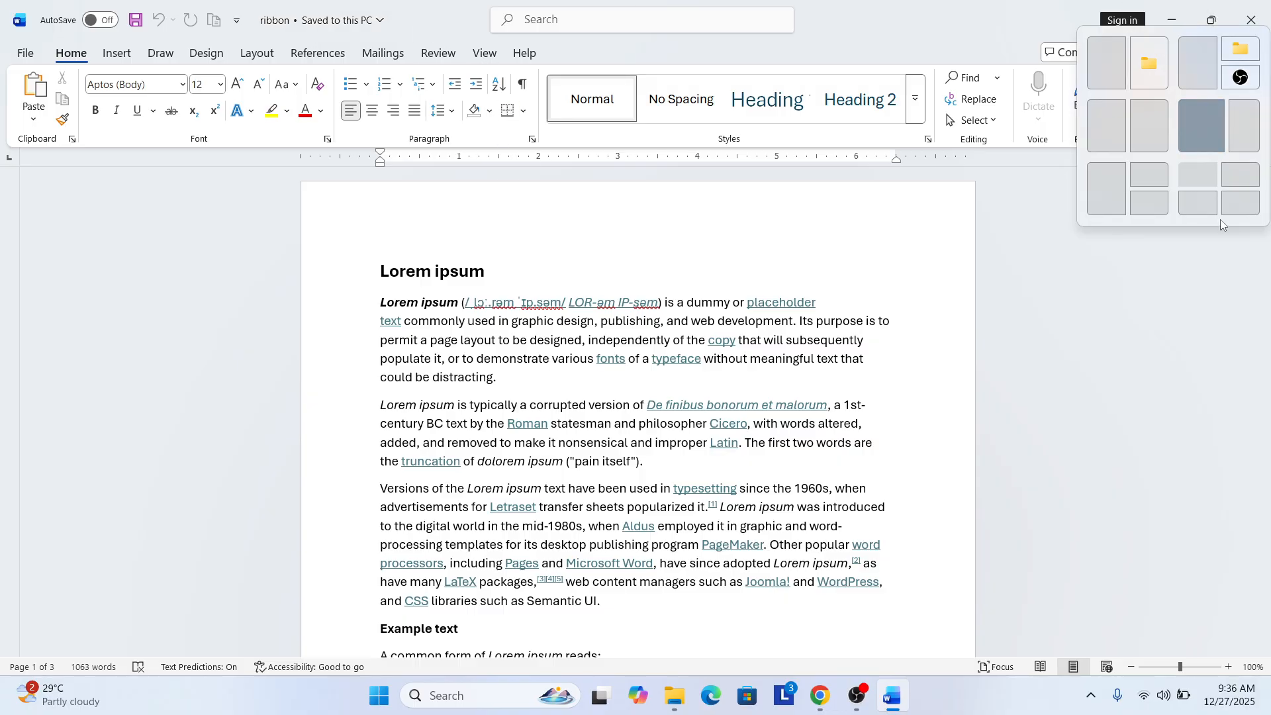
pyautogui.click(1208, 22)
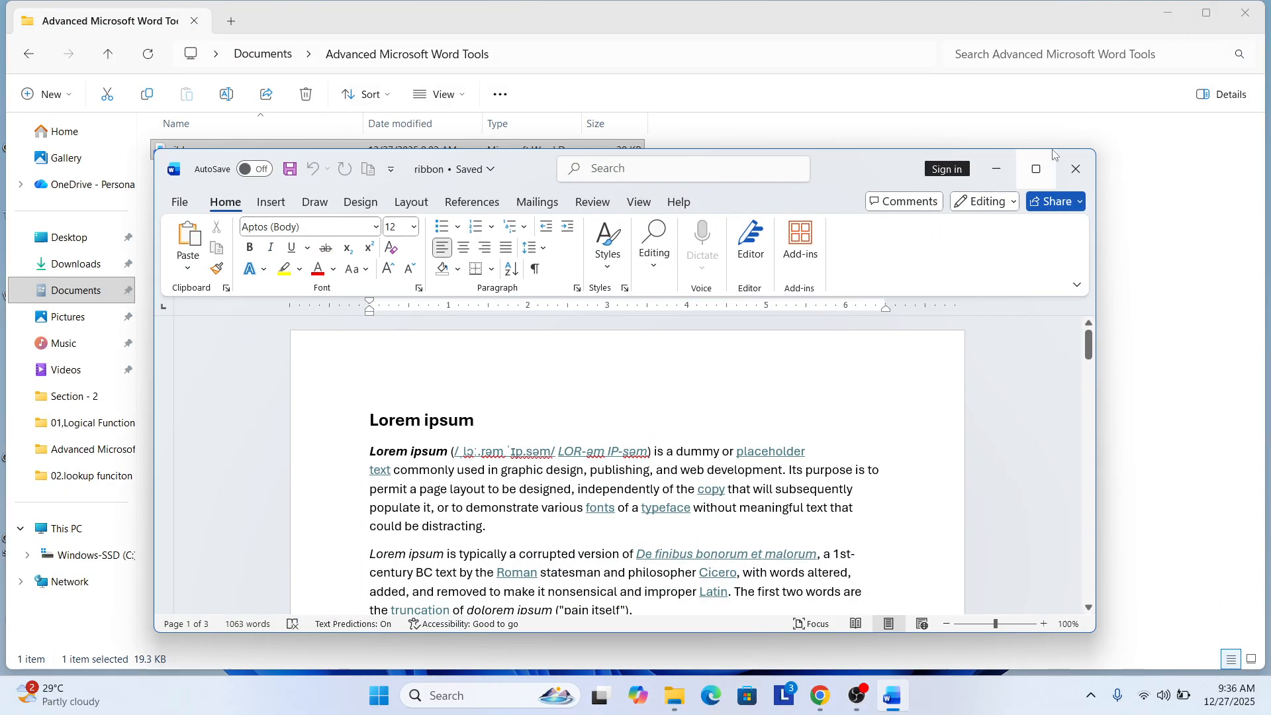
pyautogui.click(1165, 12)
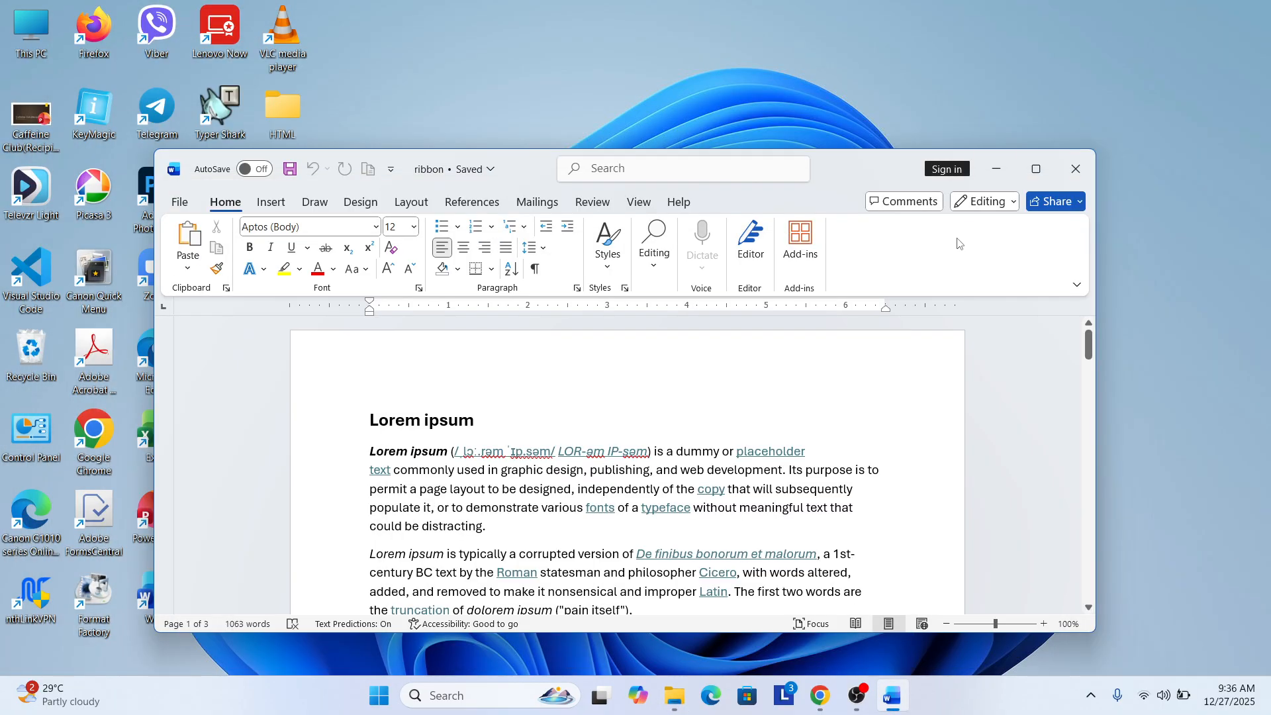
pyautogui.moveTo(870, 169); pyautogui.dragTo(897, 81)
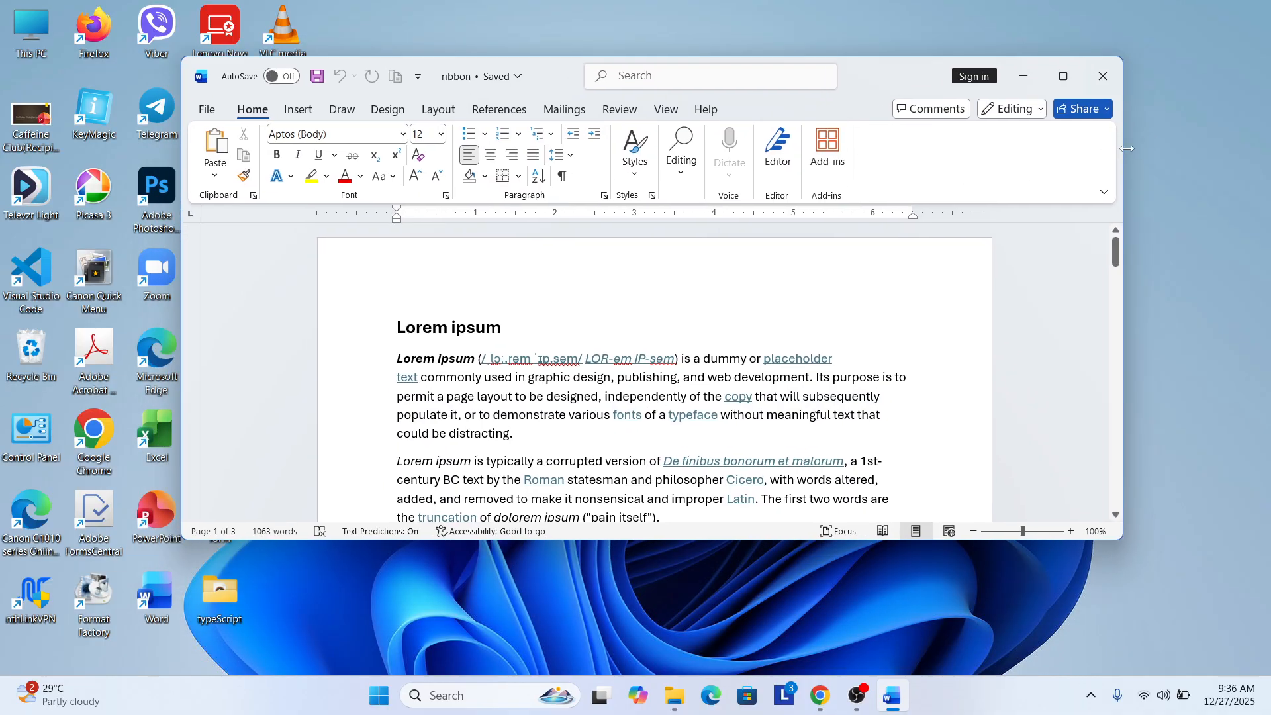
pyautogui.moveTo(1122, 150); pyautogui.dragTo(1010, 103)
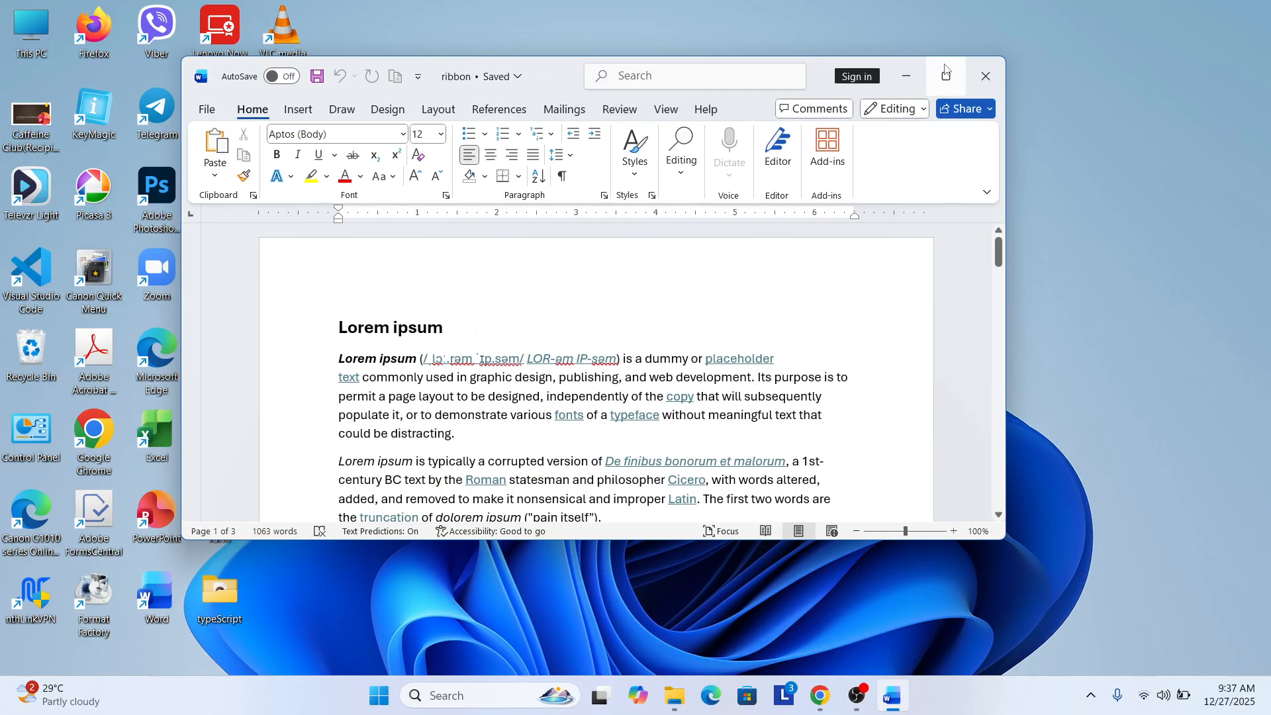
# - Examine the Insert, Draw and Home command groups in the narrow window, including the Draw commands beyond the visible edge
pyautogui.click(298, 105)
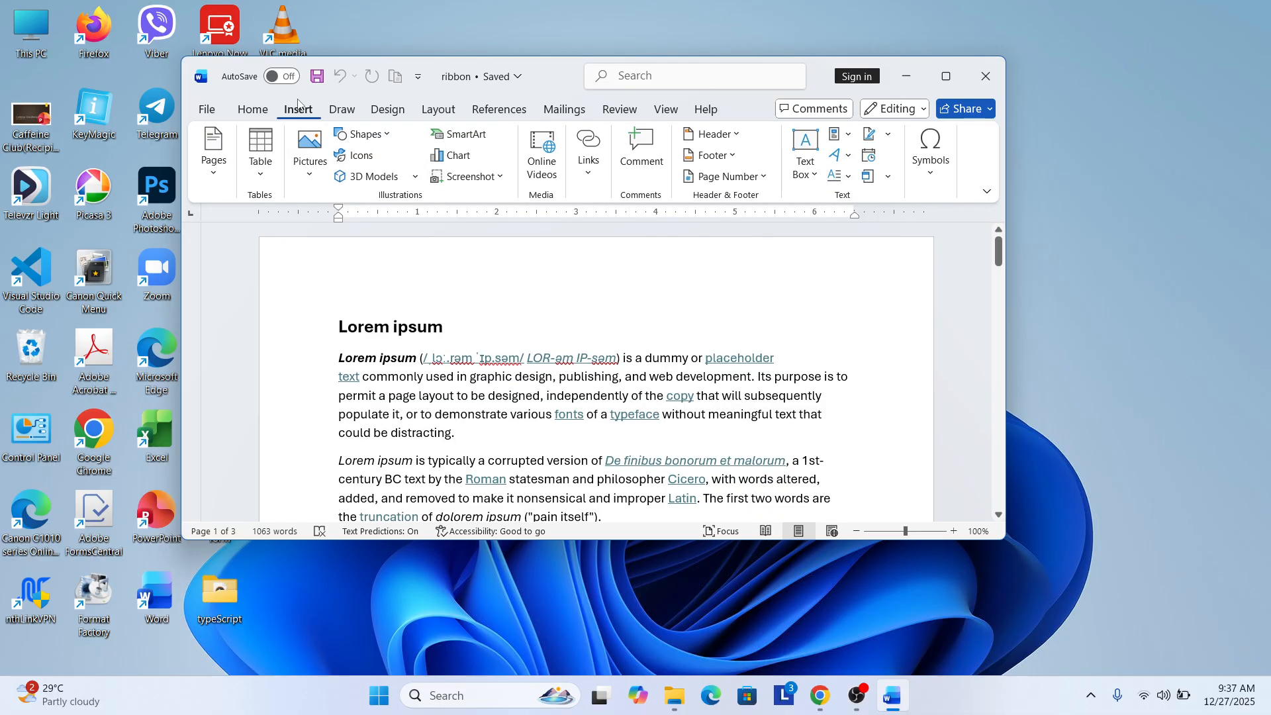
pyautogui.click(341, 111)
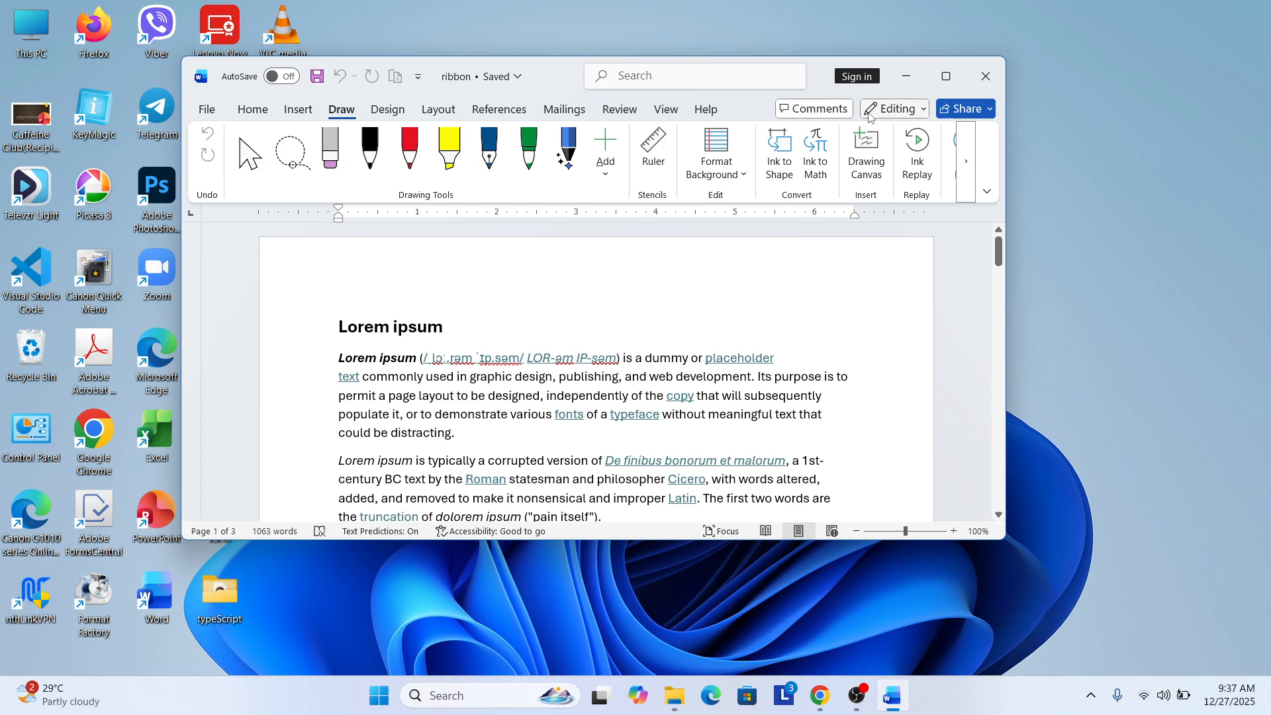
pyautogui.click(974, 157)
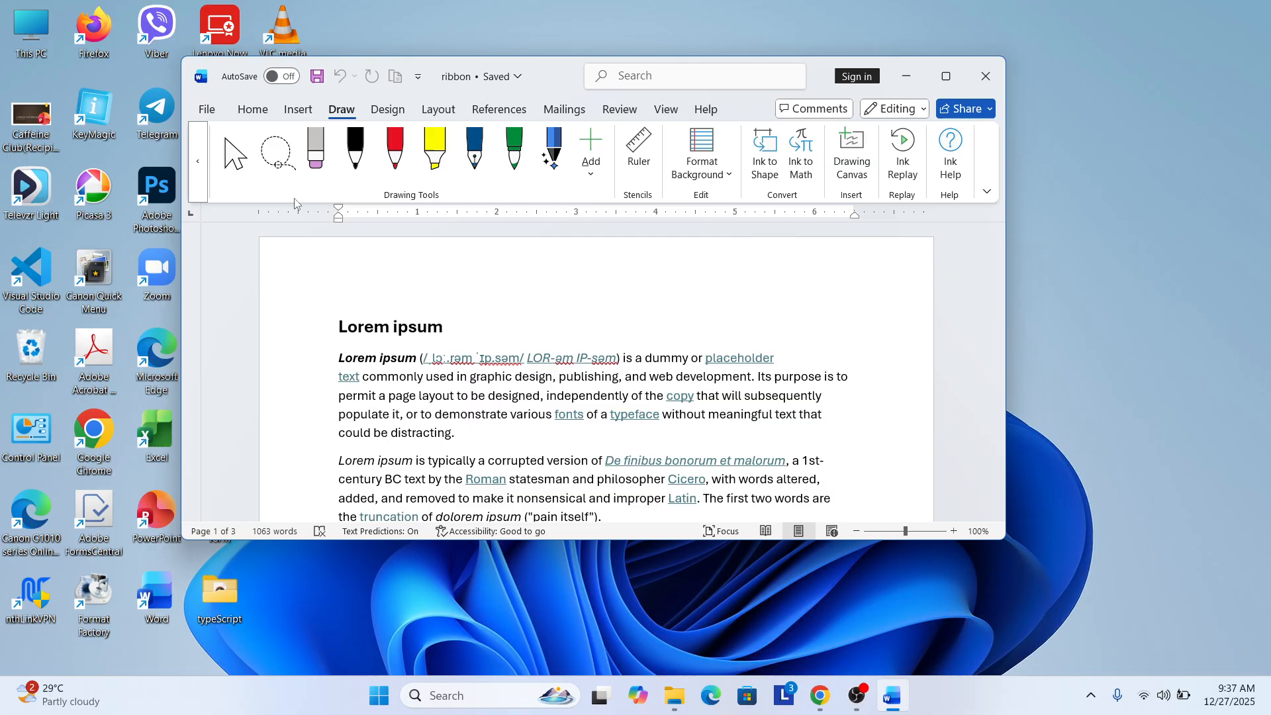
pyautogui.click(206, 185)
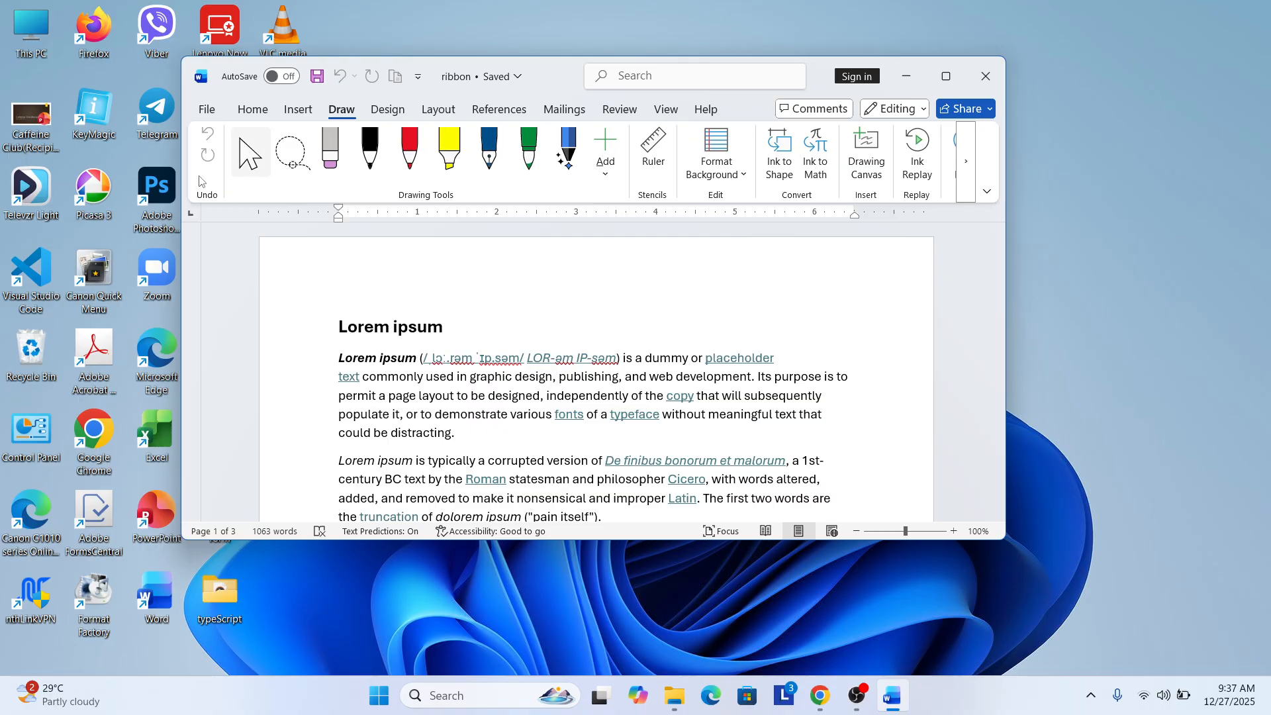
pyautogui.click(253, 108)
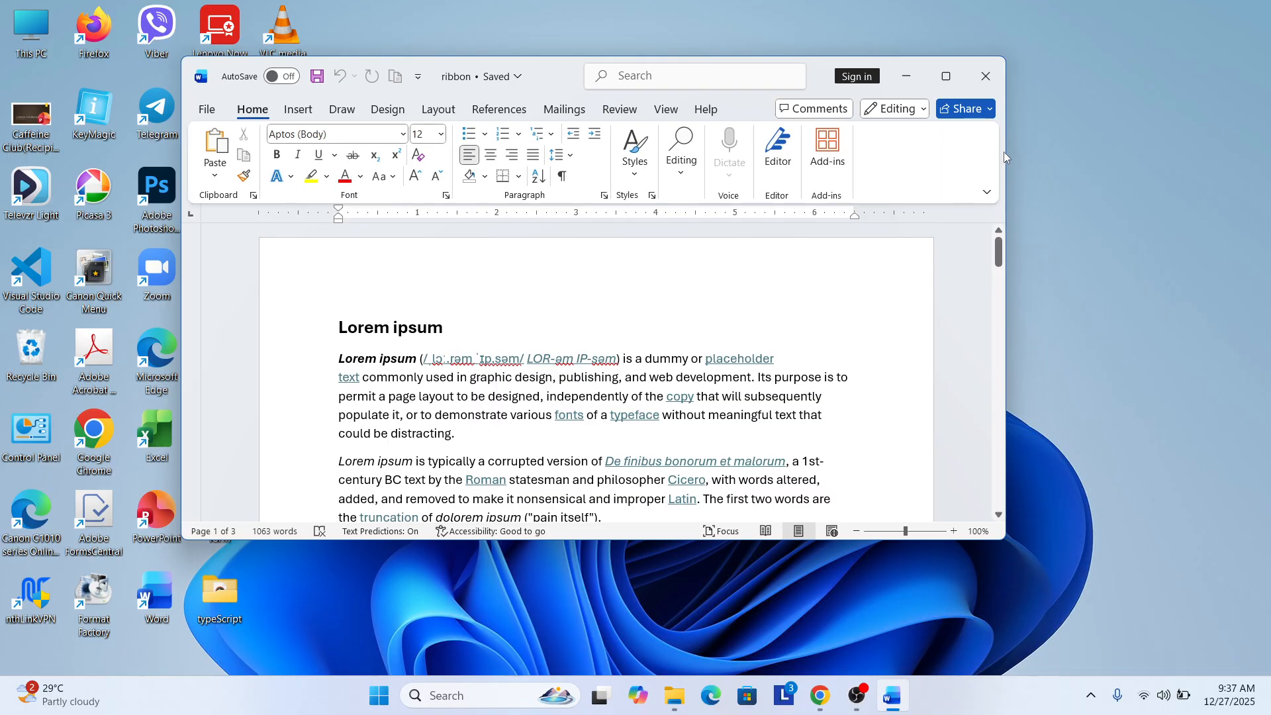
# - Compare the Home command groups with the window maximized, narrow and widened, and finish with the window maximized
pyautogui.click(946, 76)
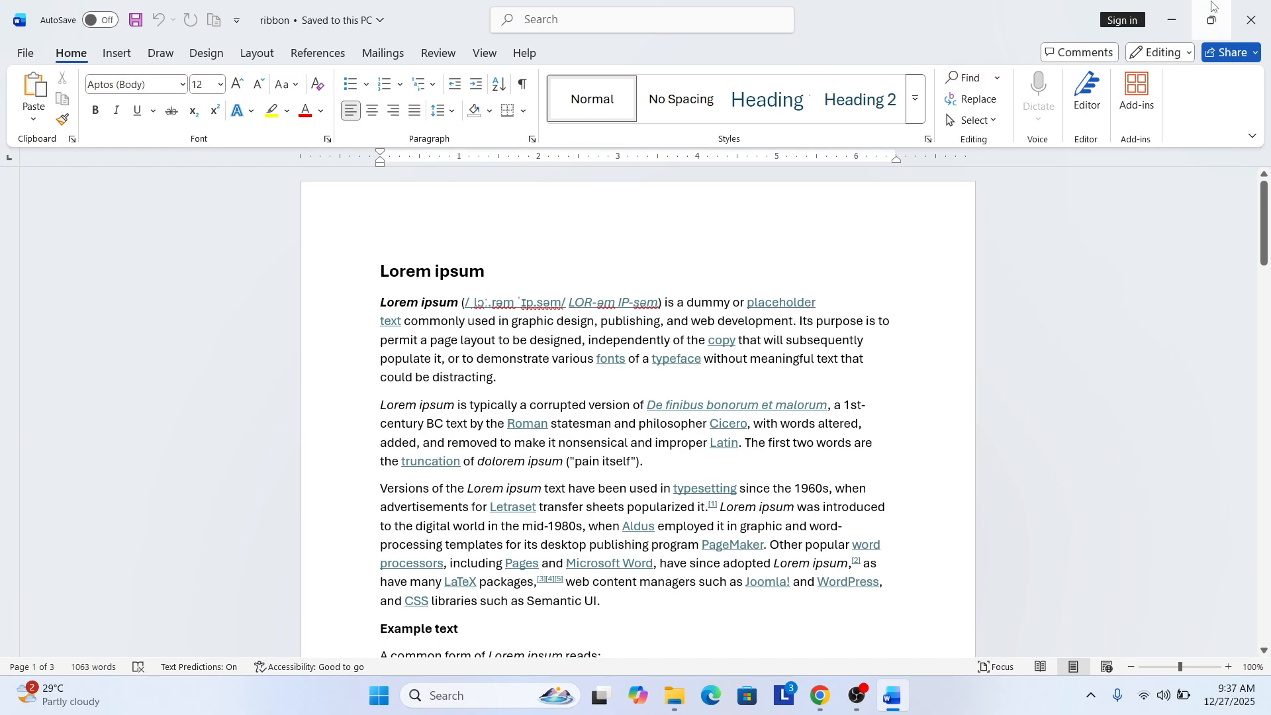
pyautogui.click(1212, 6)
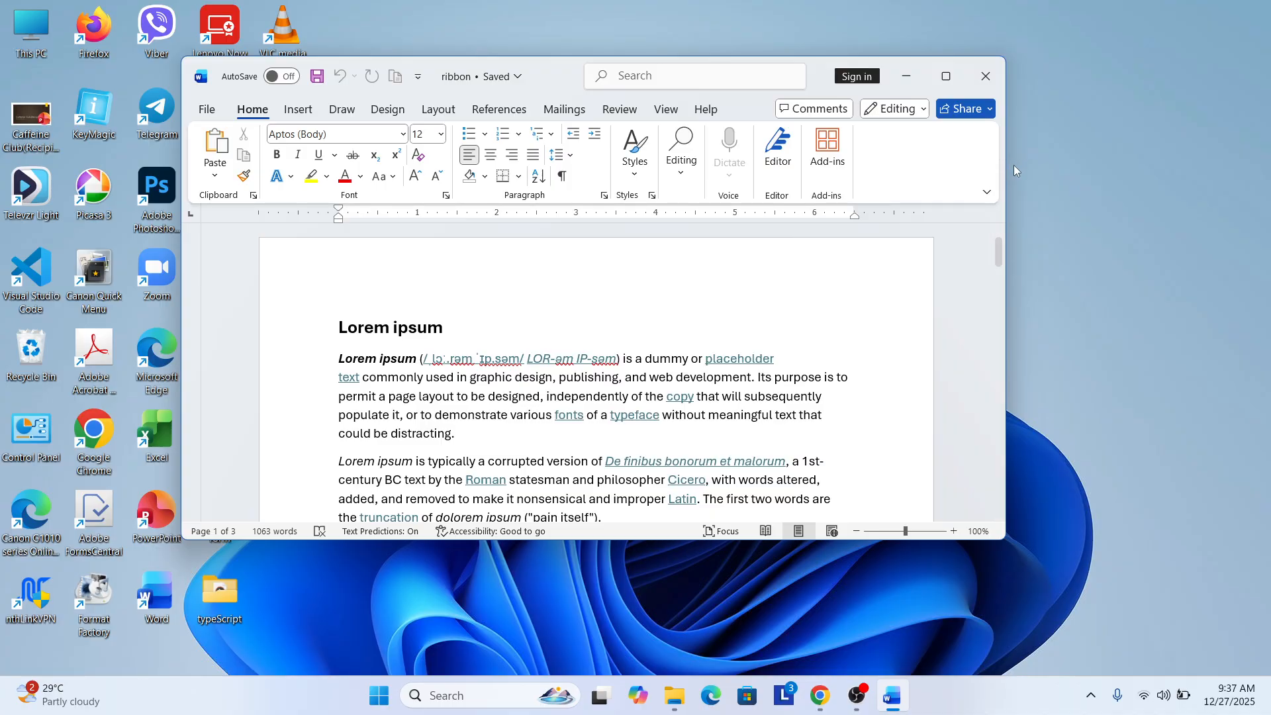
pyautogui.moveTo(1009, 159); pyautogui.dragTo(1185, 141)
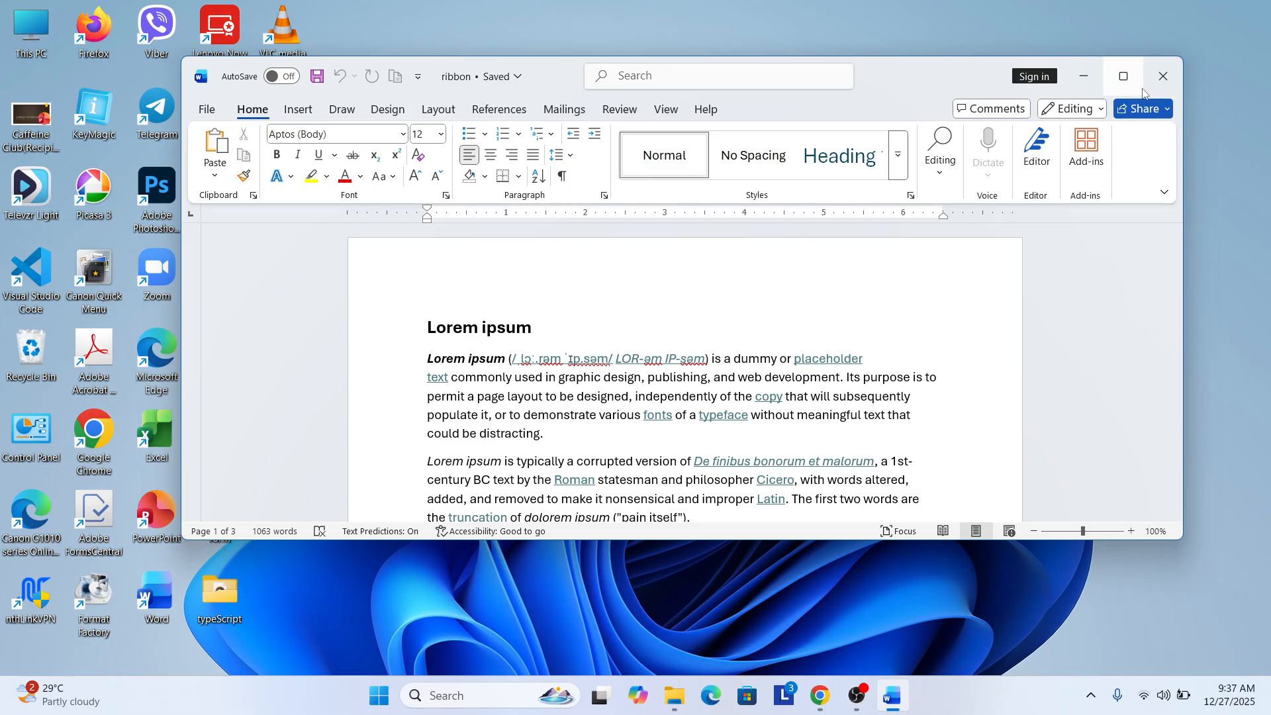
pyautogui.click(1115, 70)
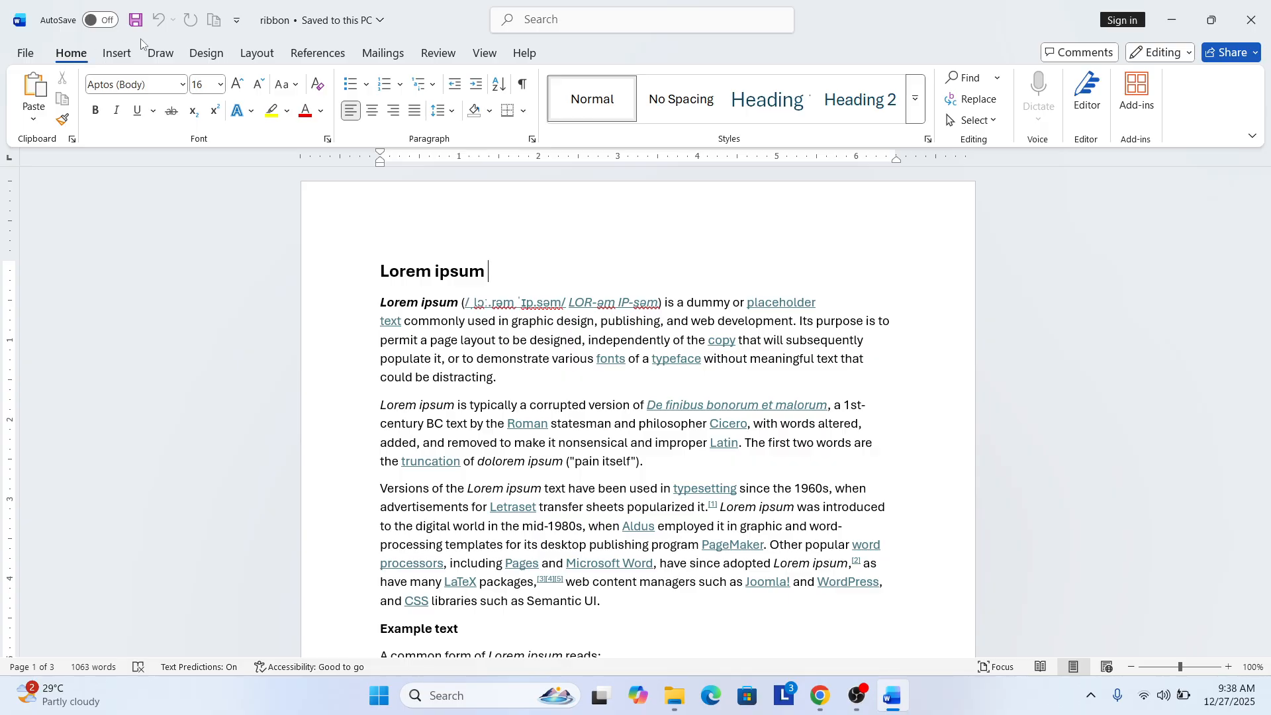
# - Add an empty line below the Lorem ipsum heading, trying out the text jjjjjj there and erasing it
pyautogui.click(123, 52)
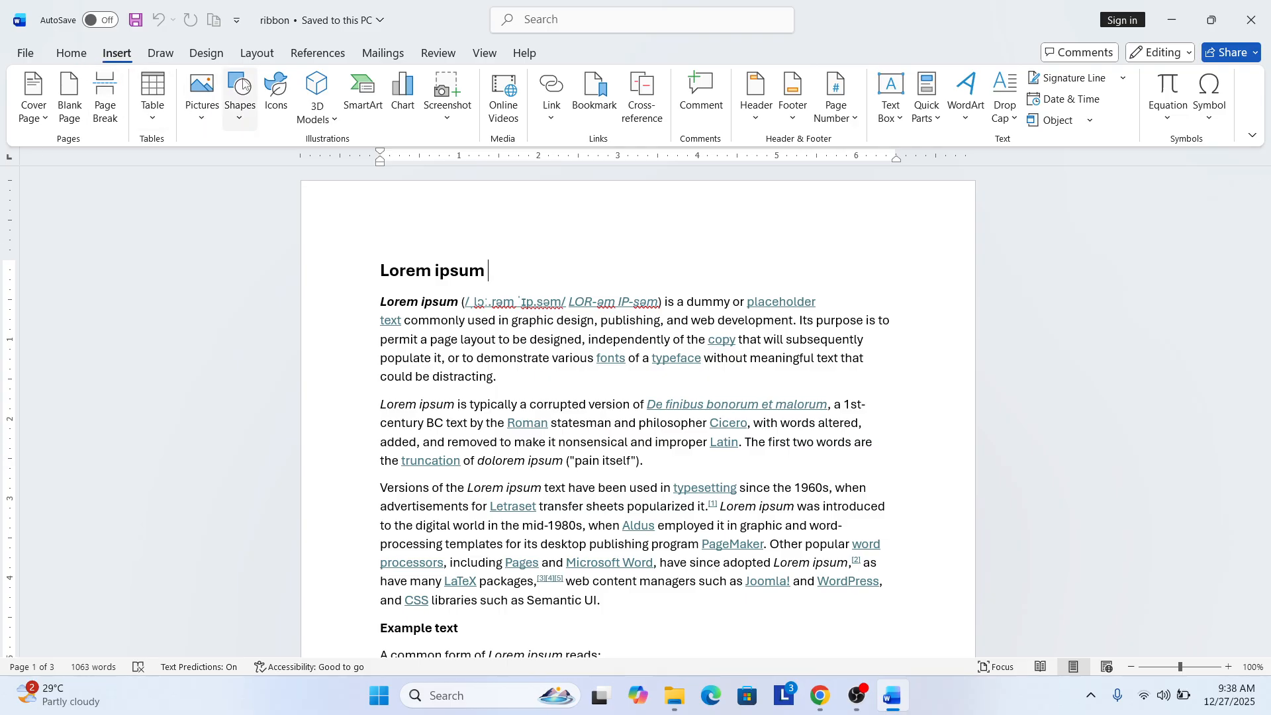
pyautogui.click(495, 275)
pyautogui.press('Return')
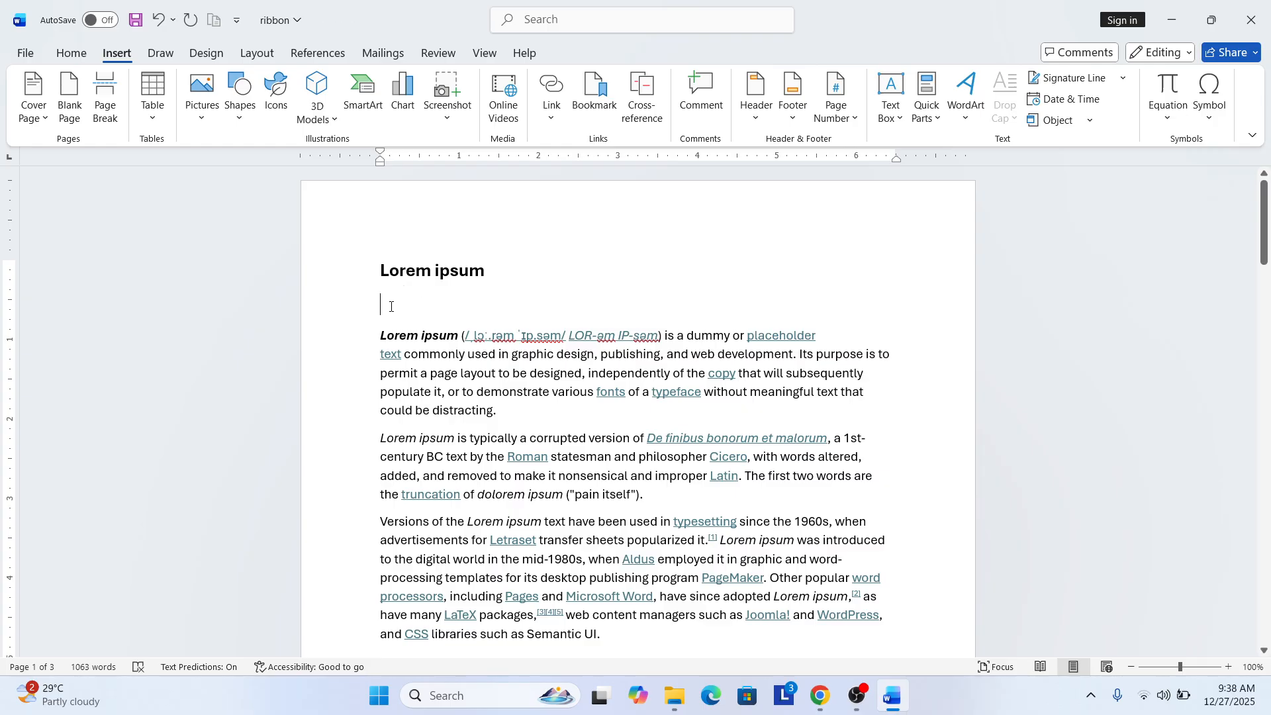
pyautogui.write('jjjjj')
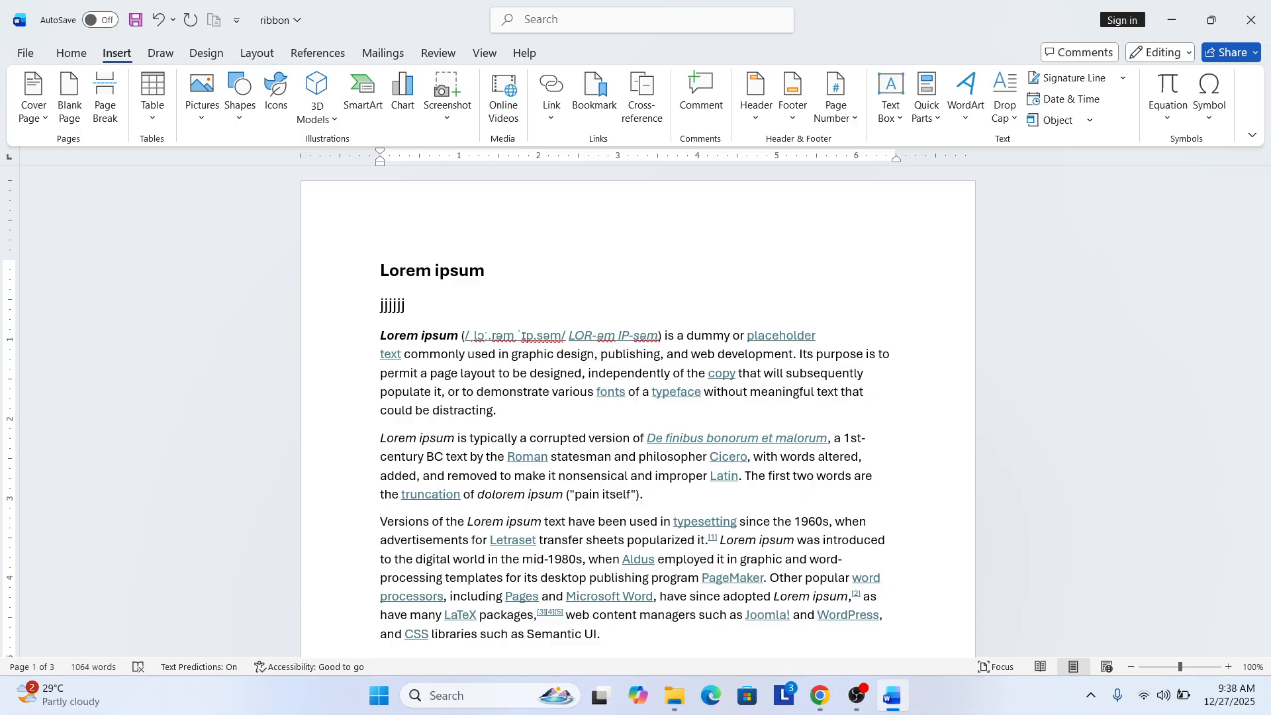
pyautogui.press('BackSpace')
pyautogui.press('BackSpace')
pyautogui.press('BackSpace')
pyautogui.press('BackSpace')
pyautogui.press('BackSpace')
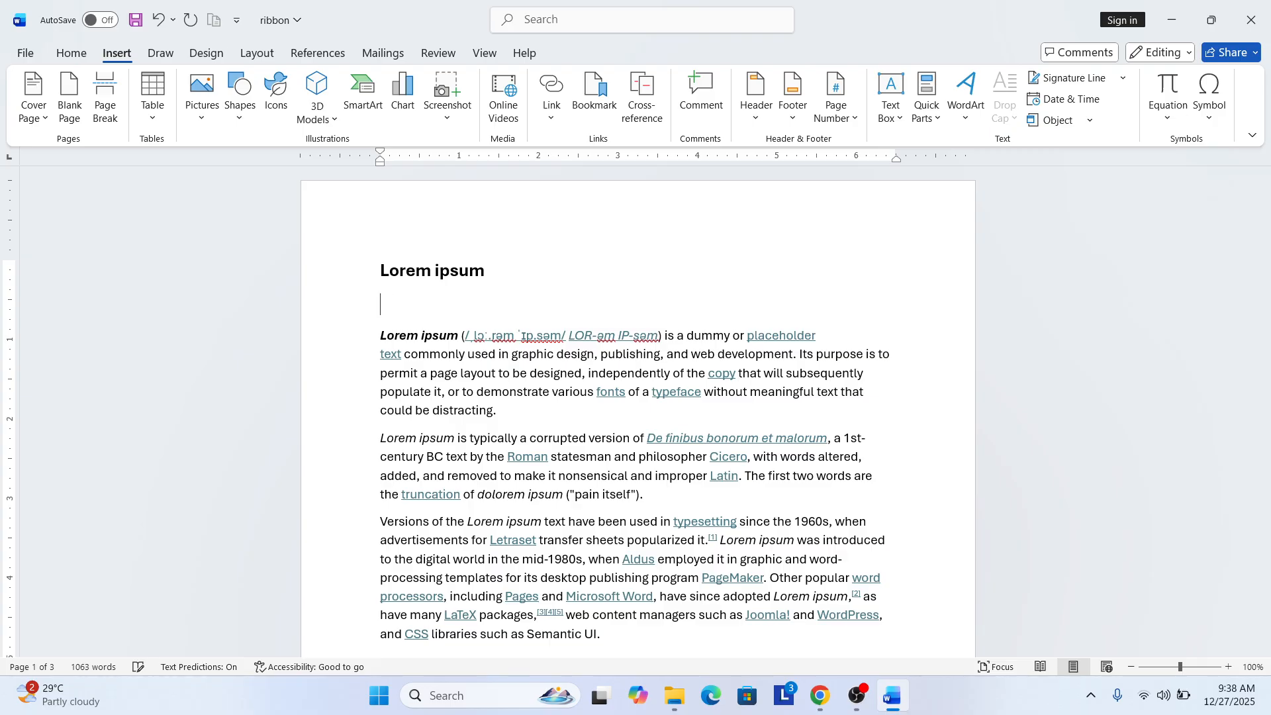
# - Collapse the ribbon so that only its tab names are displayed above the document
pyautogui.click(167, 122)
pyautogui.click(120, 60)
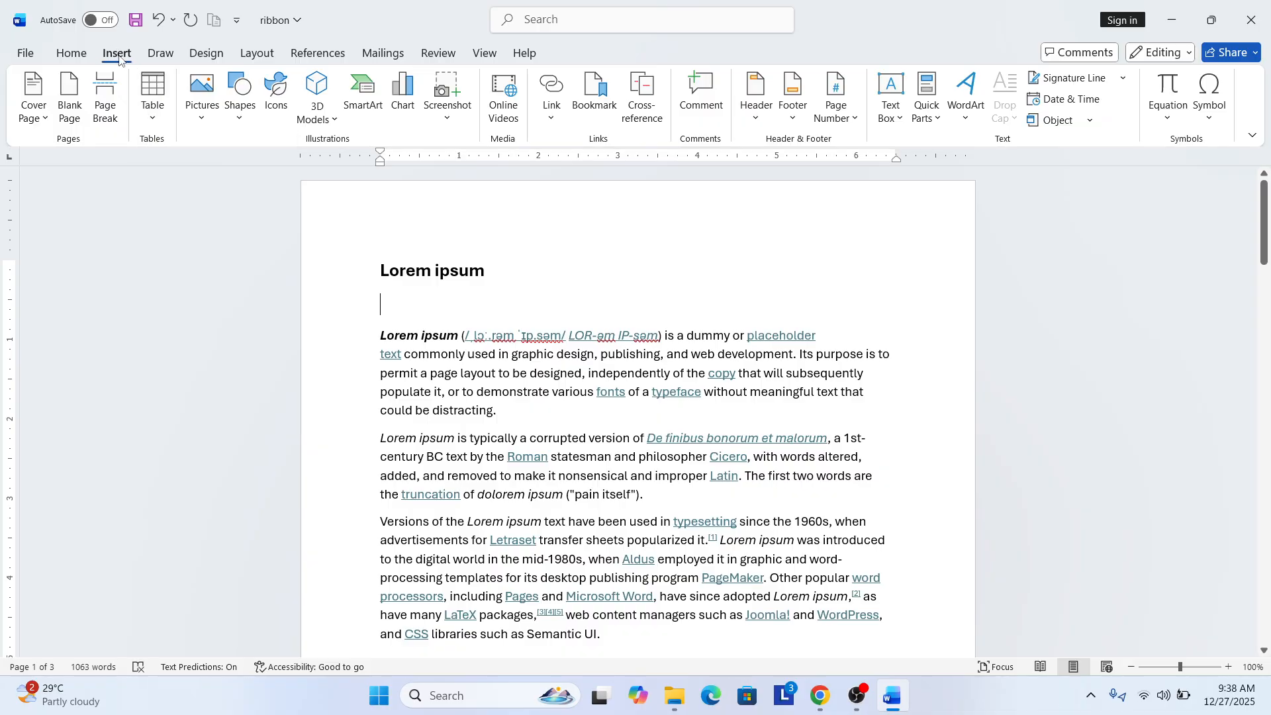
pyautogui.doubleClick(119, 58)
pyautogui.doubleClick(119, 58)
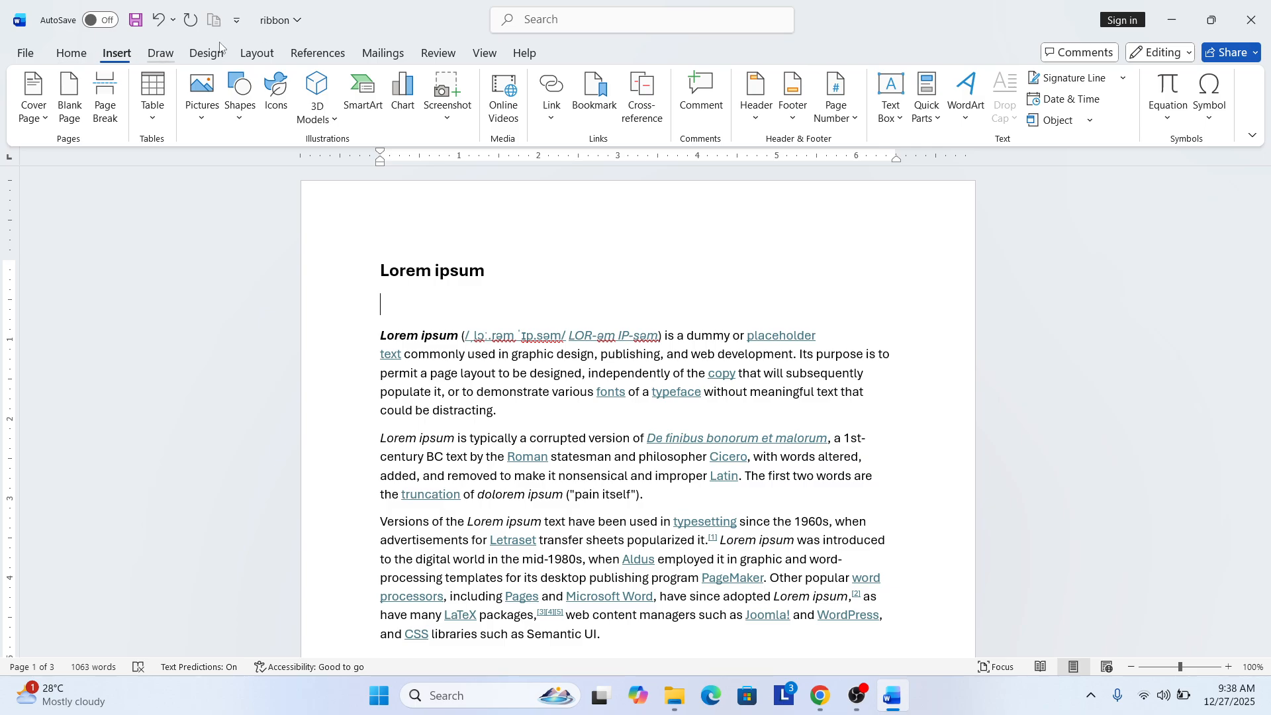
pyautogui.click(161, 53)
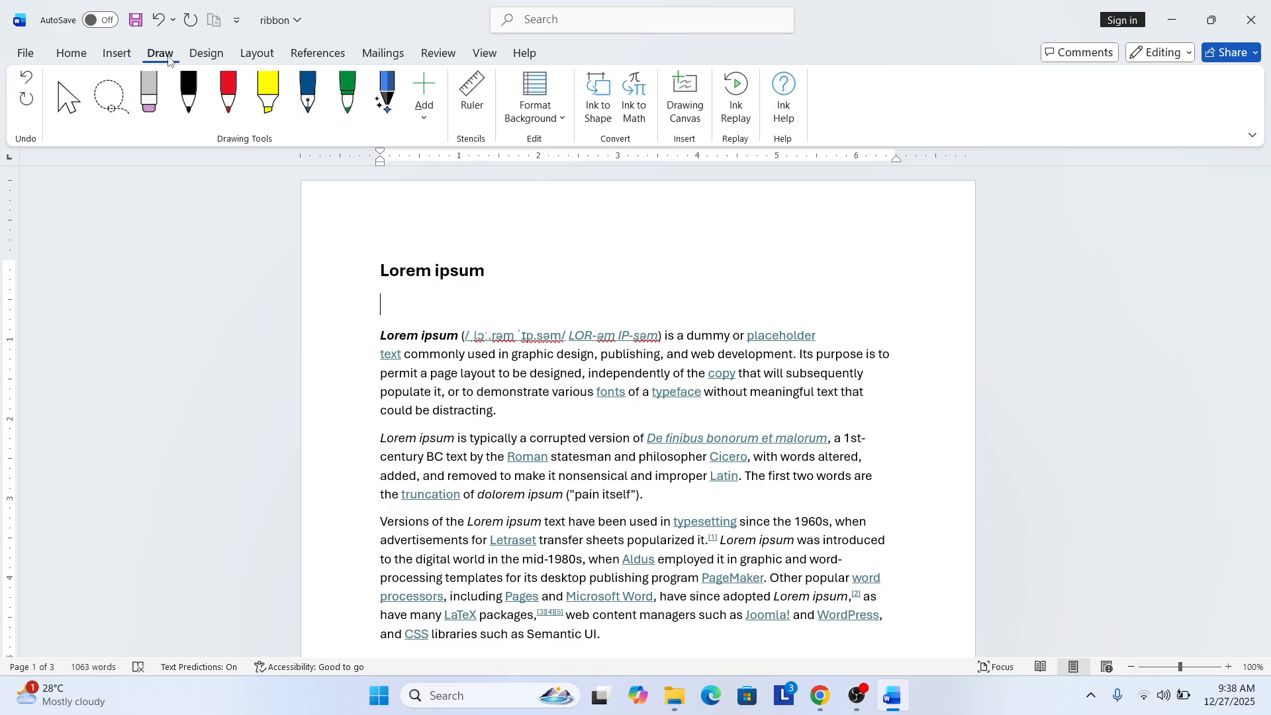
pyautogui.doubleClick(162, 54)
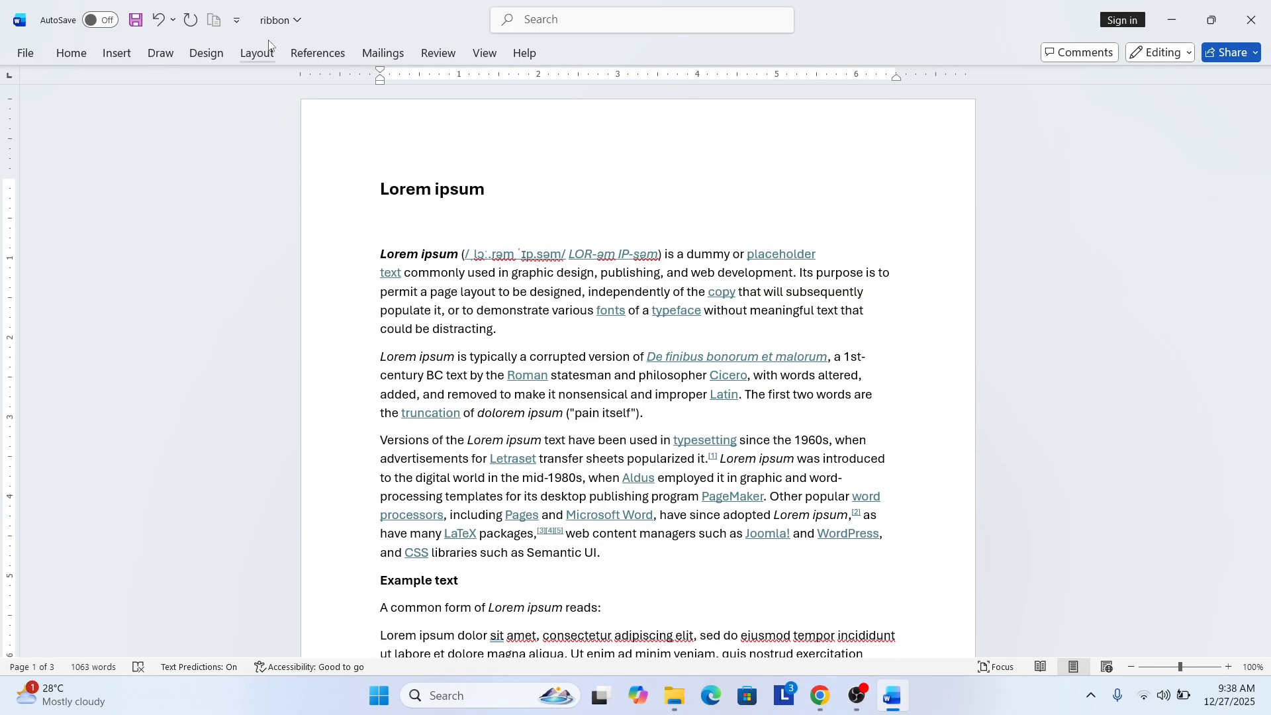
# - Temporarily show the Layout and Insert commands from the collapsed ribbon, and restore the full ribbon with the References commands
pyautogui.click(257, 53)
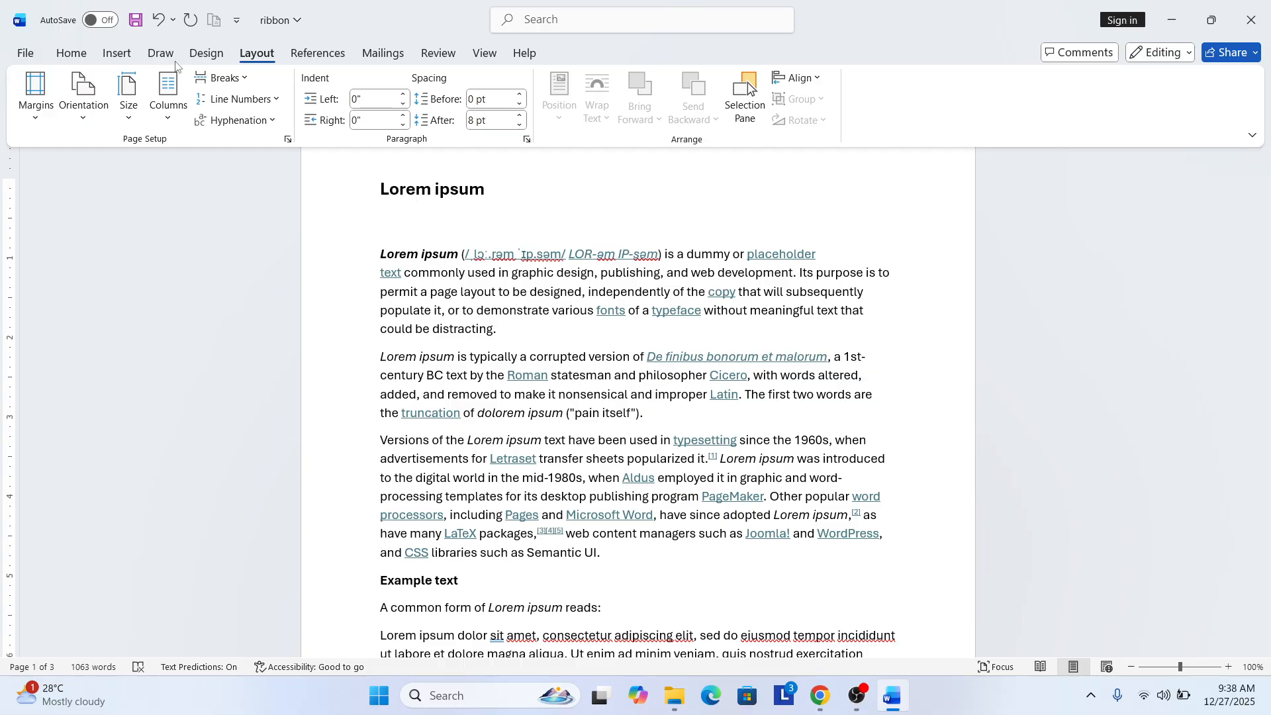
pyautogui.click(133, 46)
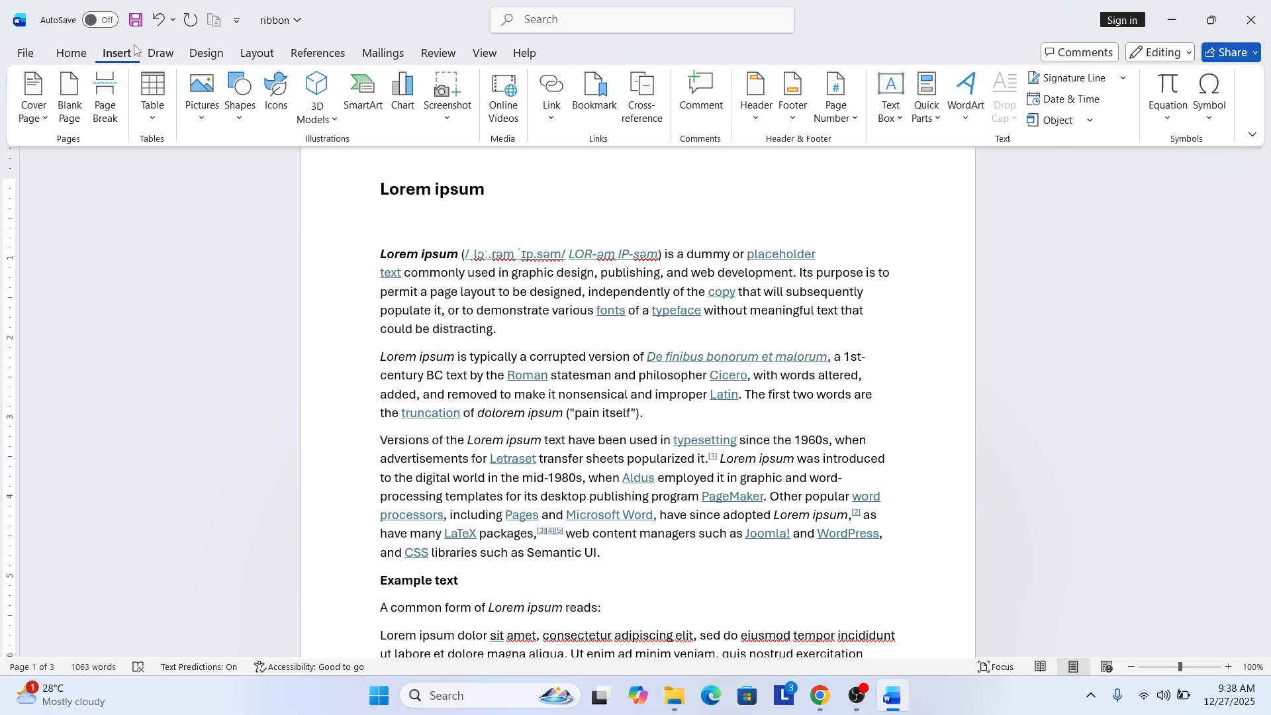
pyautogui.click(507, 345)
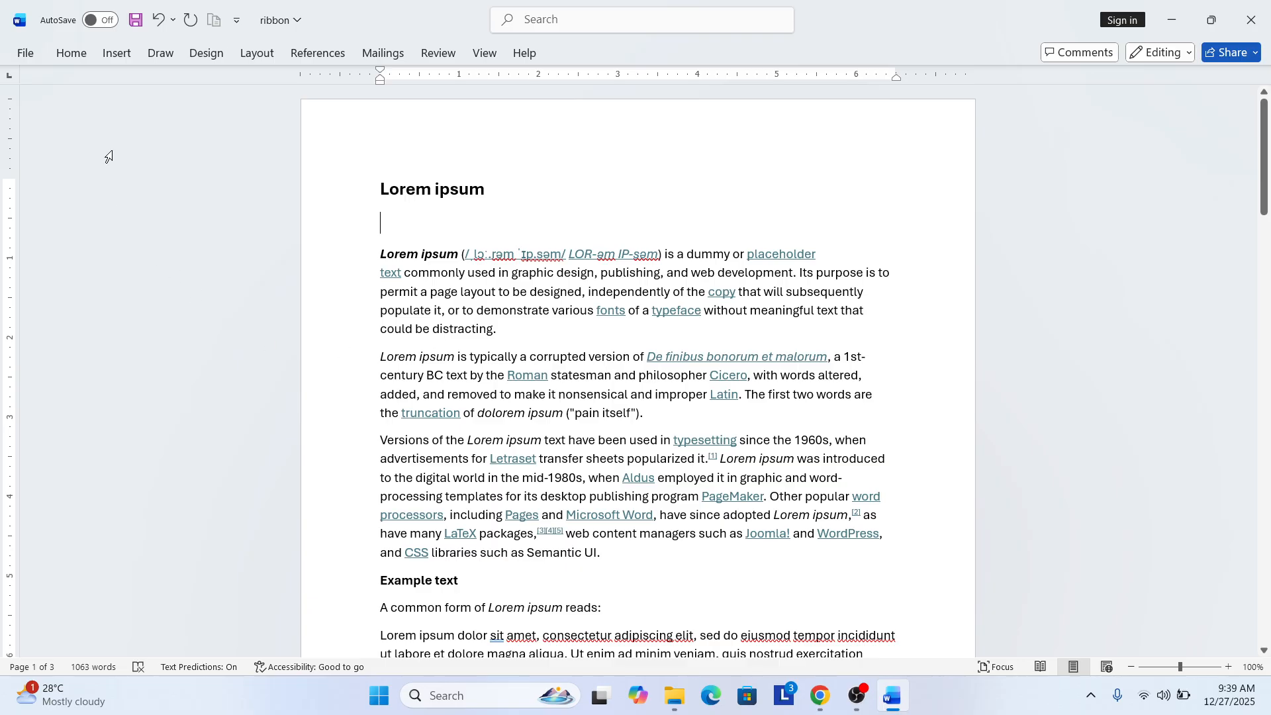
pyautogui.click(320, 55)
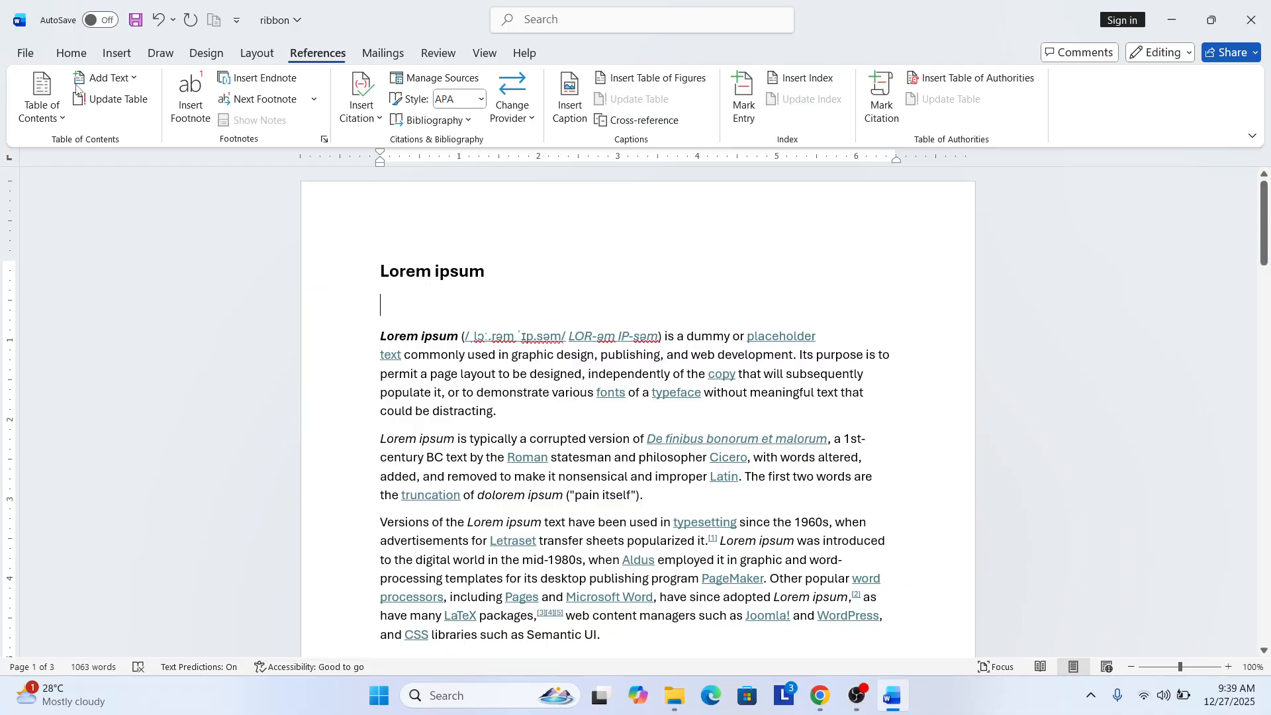
# - Insert a table with seven columns and two rows on the empty line below the Lorem ipsum heading
pyautogui.click(115, 54)
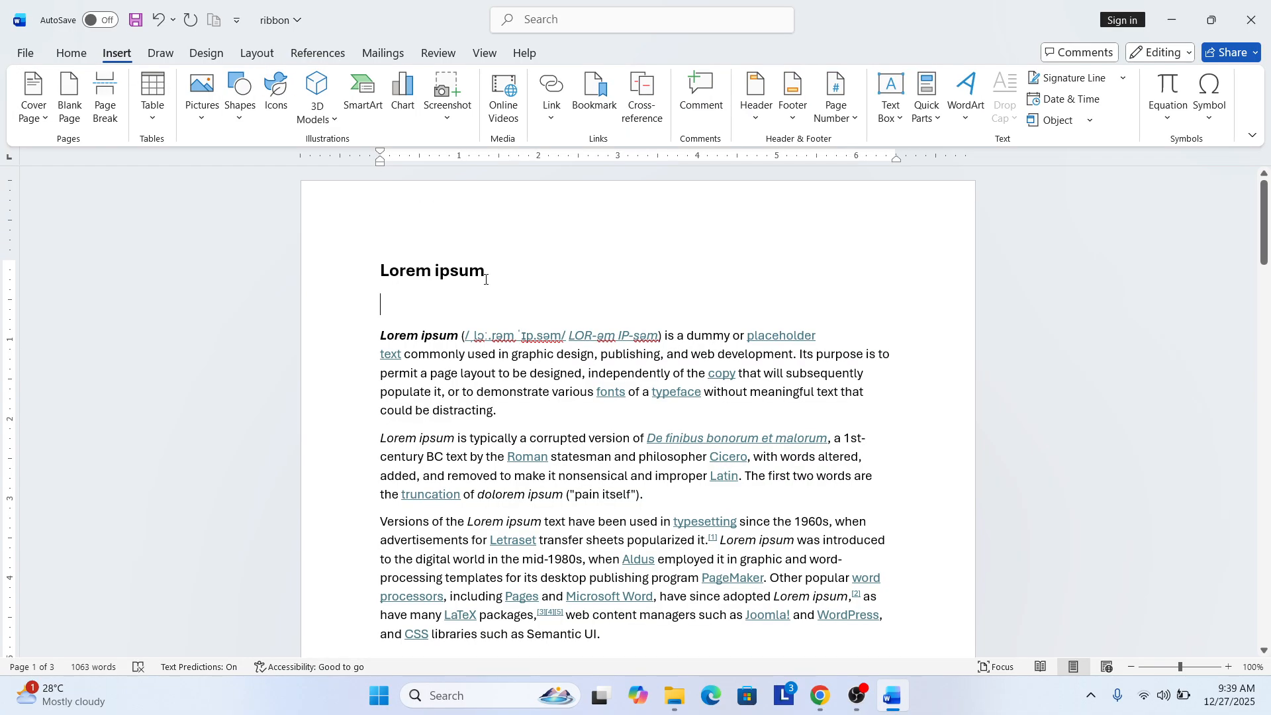
pyautogui.click(550, 426)
pyautogui.doubleClick(435, 330)
pyautogui.click(395, 307)
pyautogui.click(150, 113)
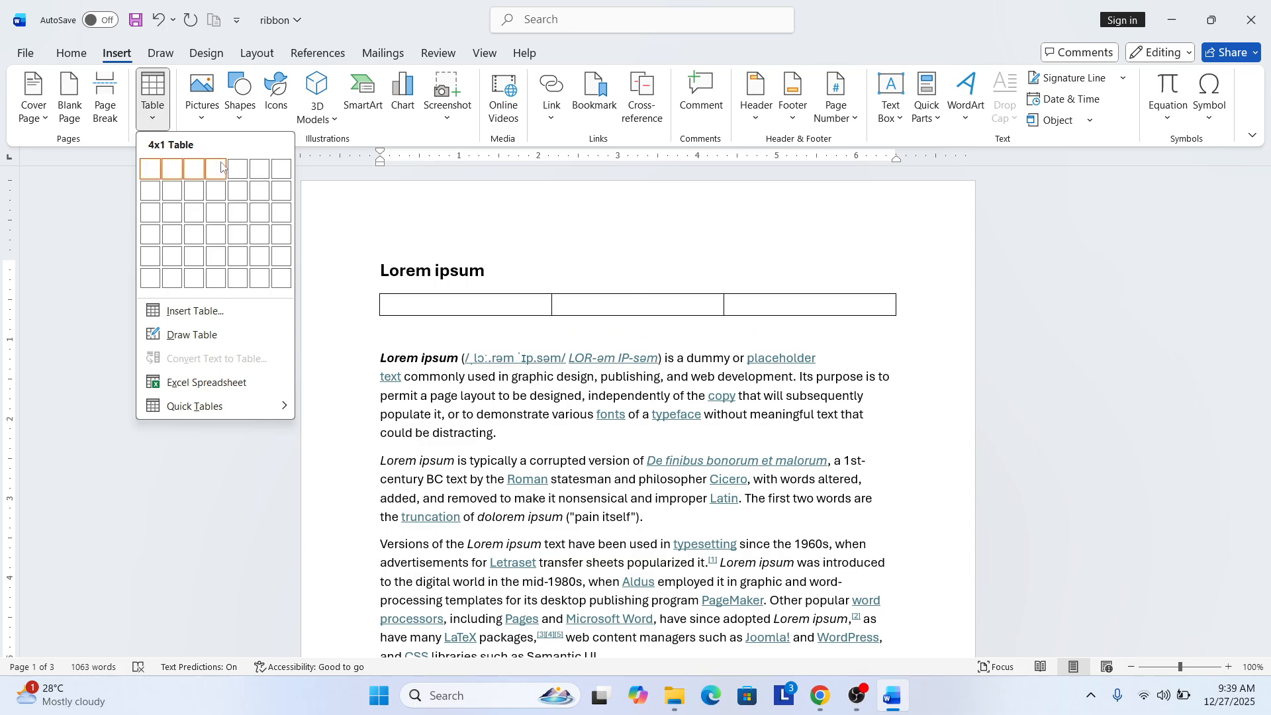
pyautogui.click(289, 188)
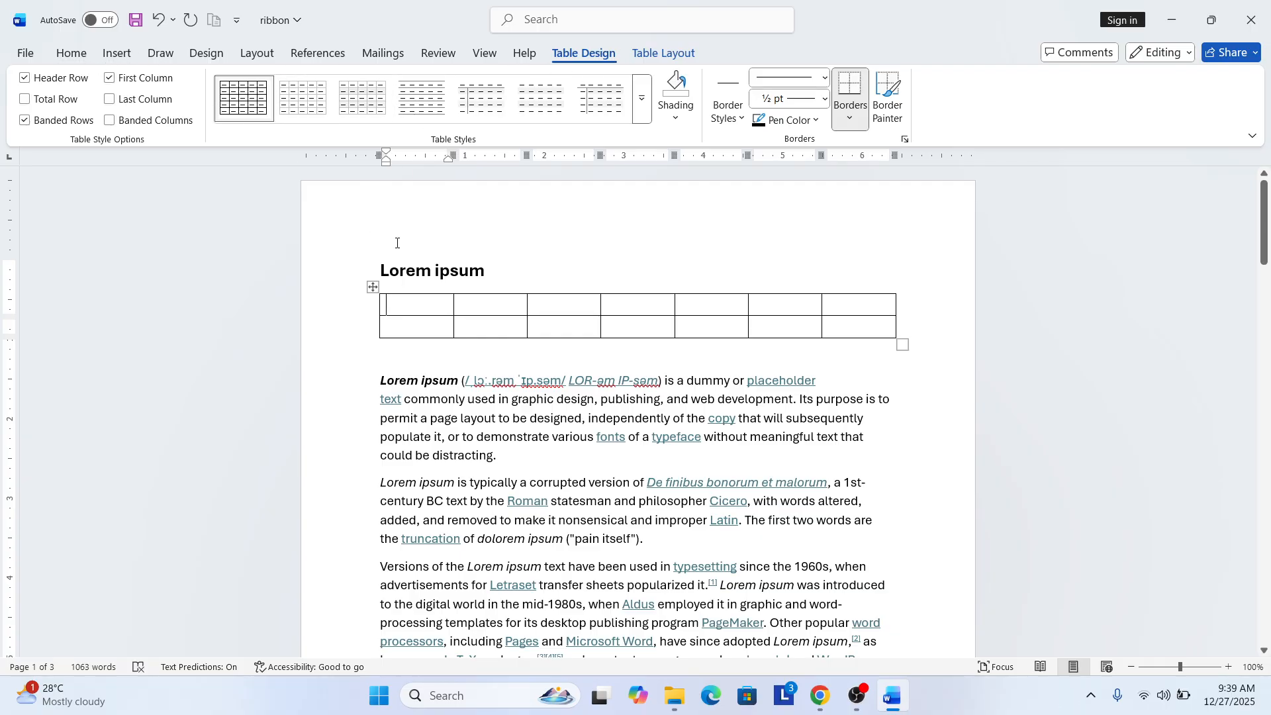
# - Try to turn on AutoSave using the ribbon's access key hints, and close the sign-in dialog
pyautogui.click(137, 57)
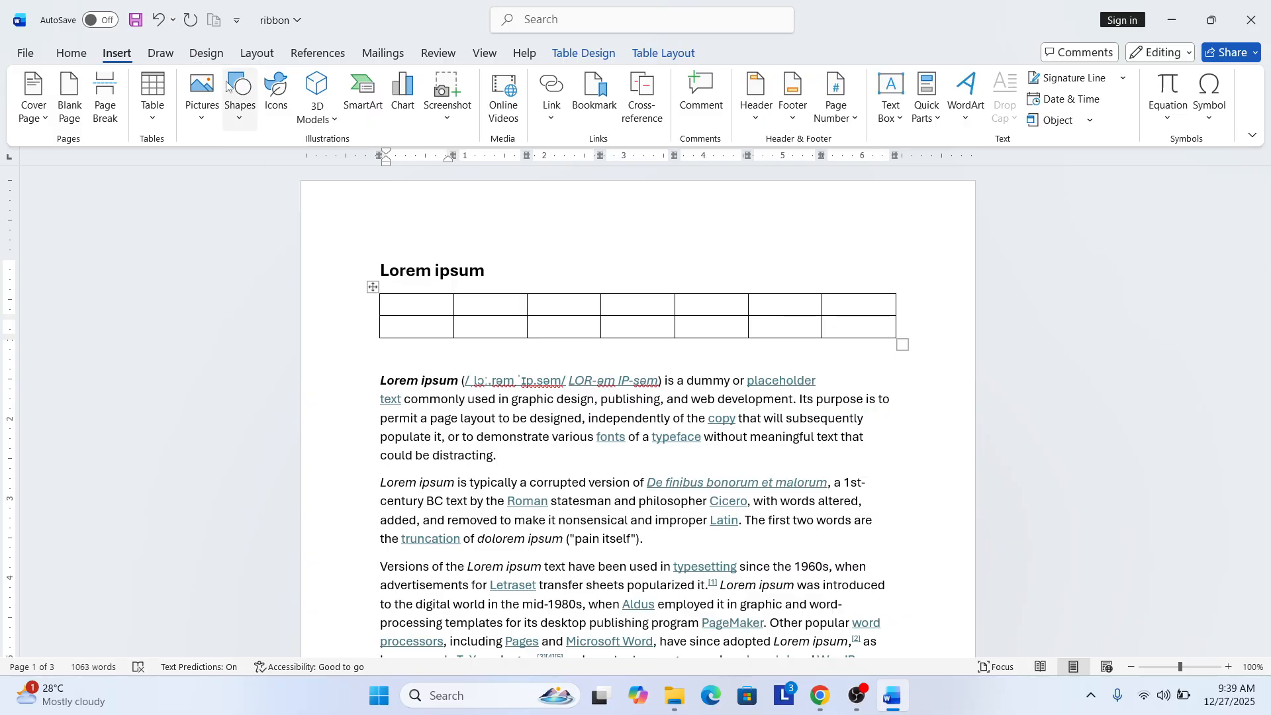
pyautogui.press('alt')
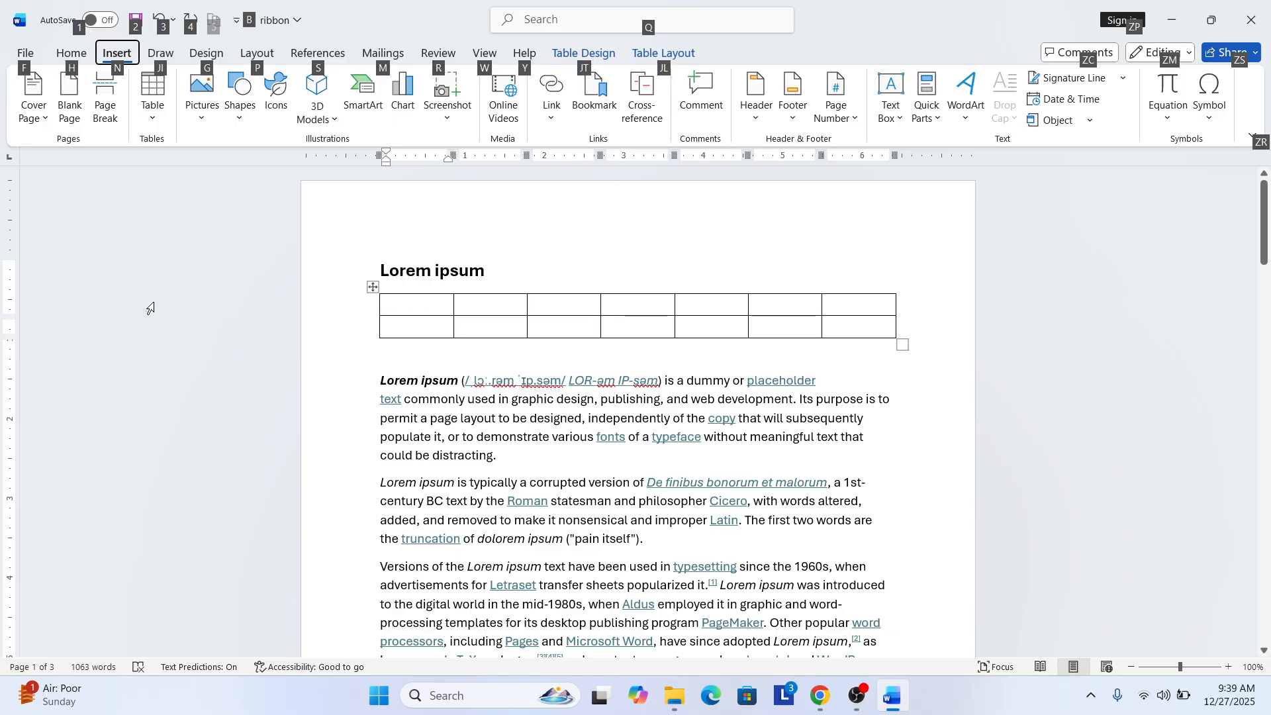
pyautogui.press('1')
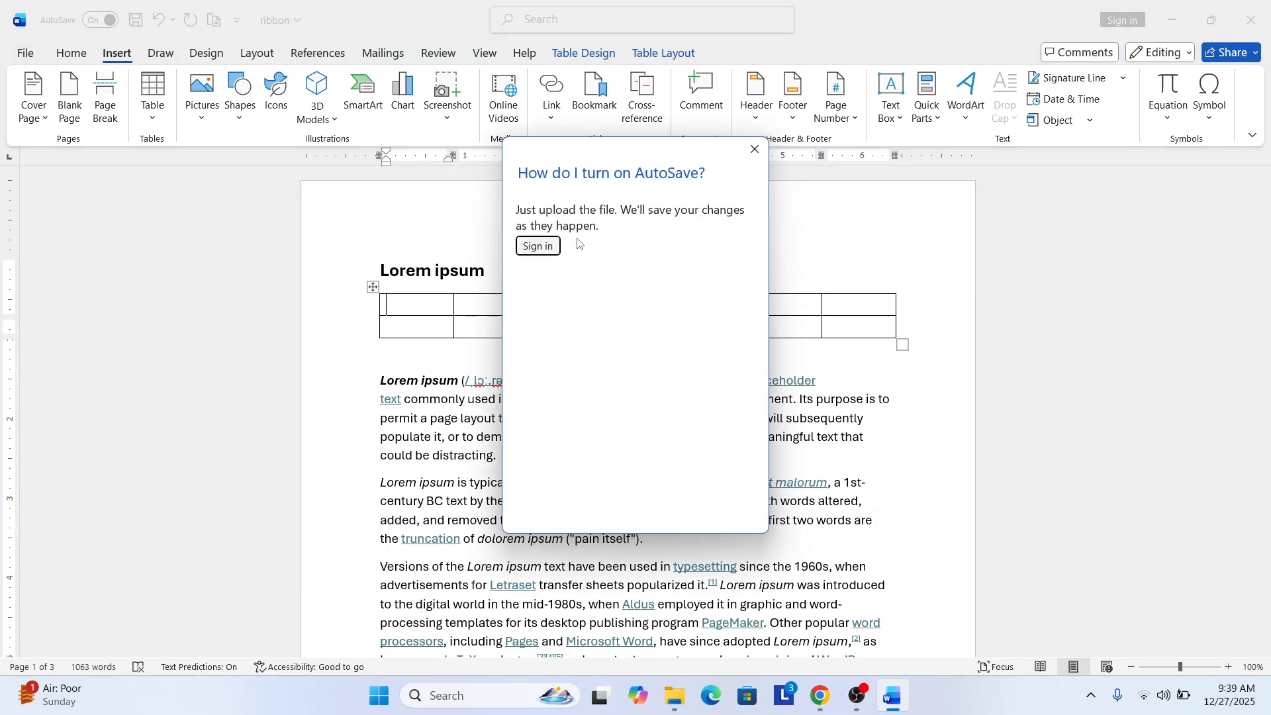
pyautogui.click(754, 149)
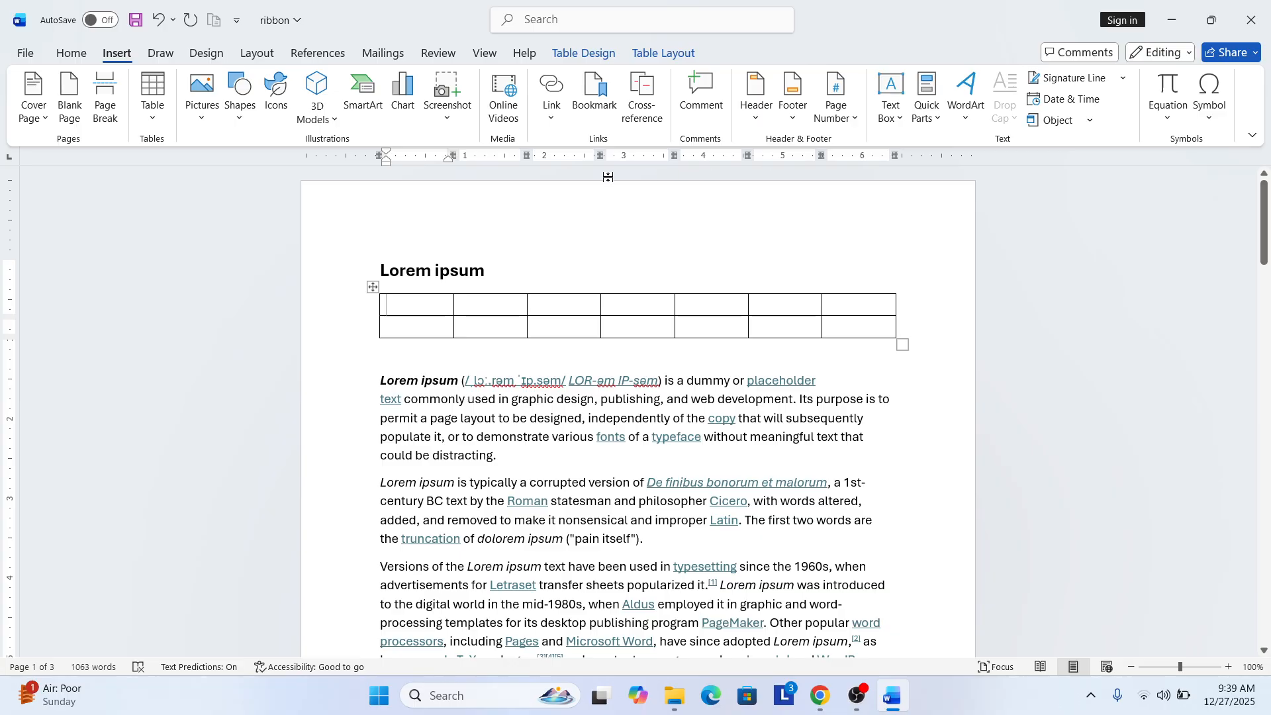
# - Show the access key hints for the Home commands and dismiss them
pyautogui.press('alt')
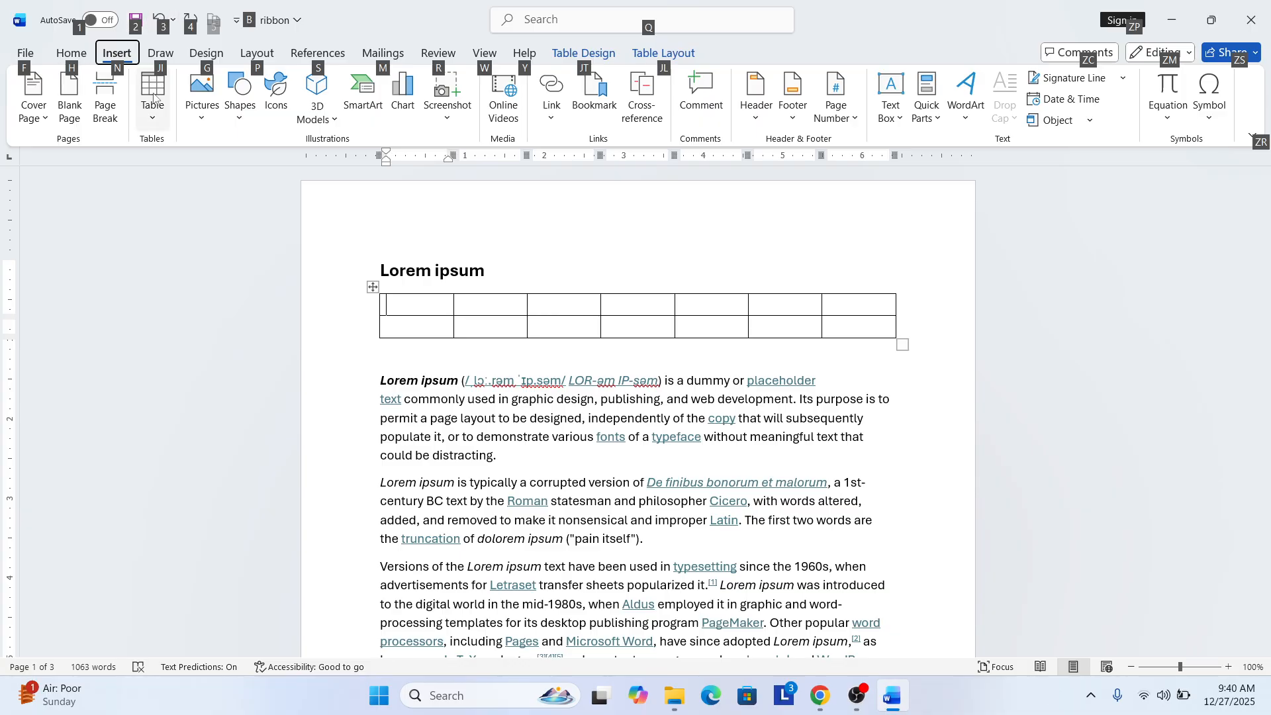
pyautogui.press('h')
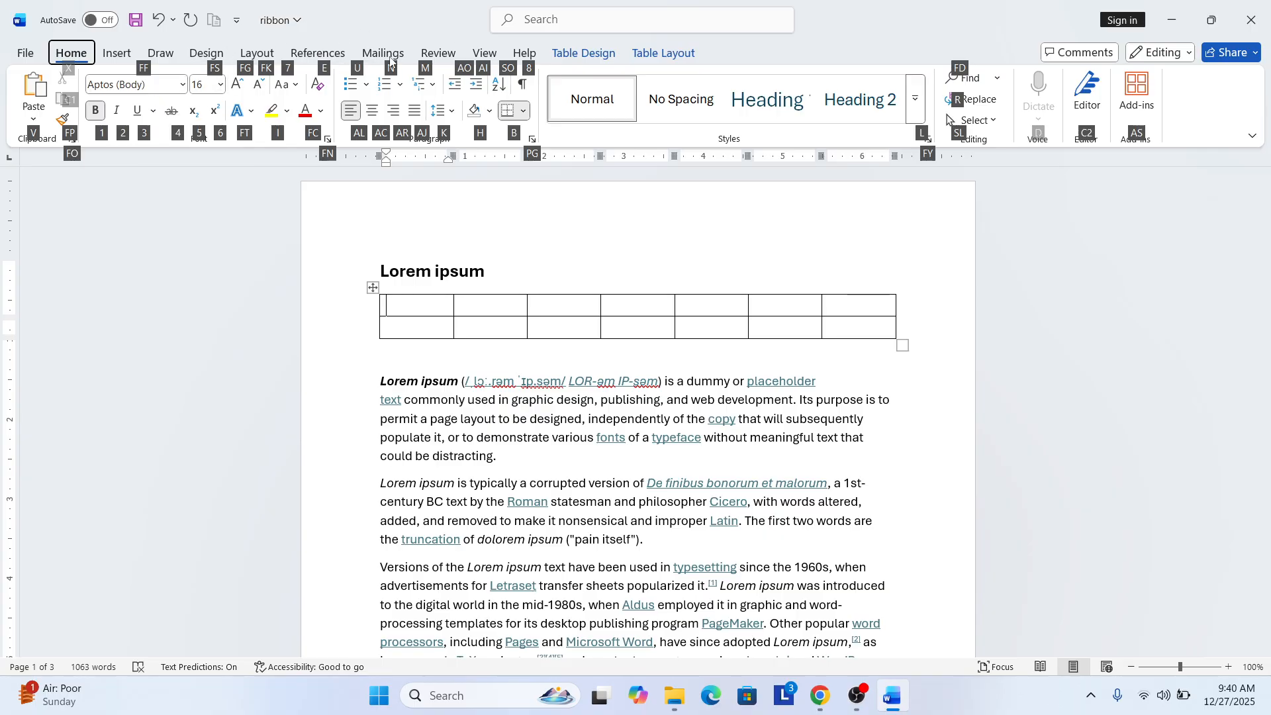
pyautogui.press('alt')
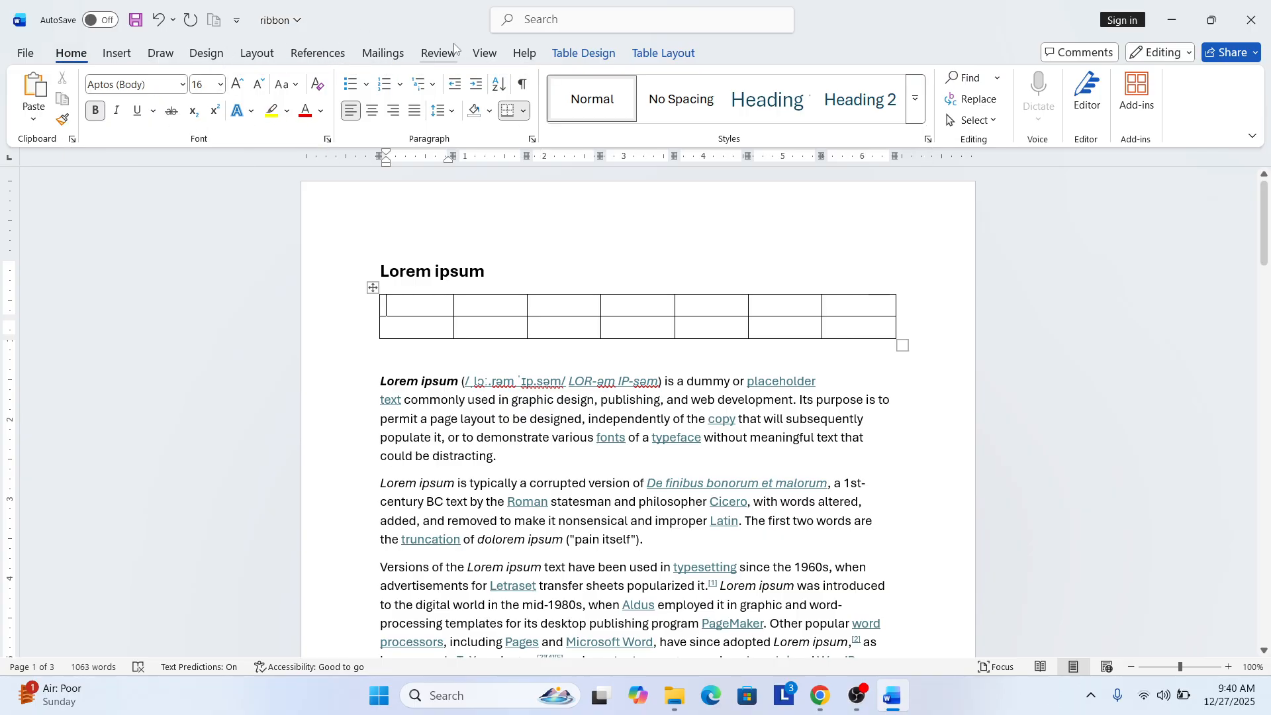
# - Set the page margins to Narrow using the ribbon's access keys
pyautogui.press('alt')
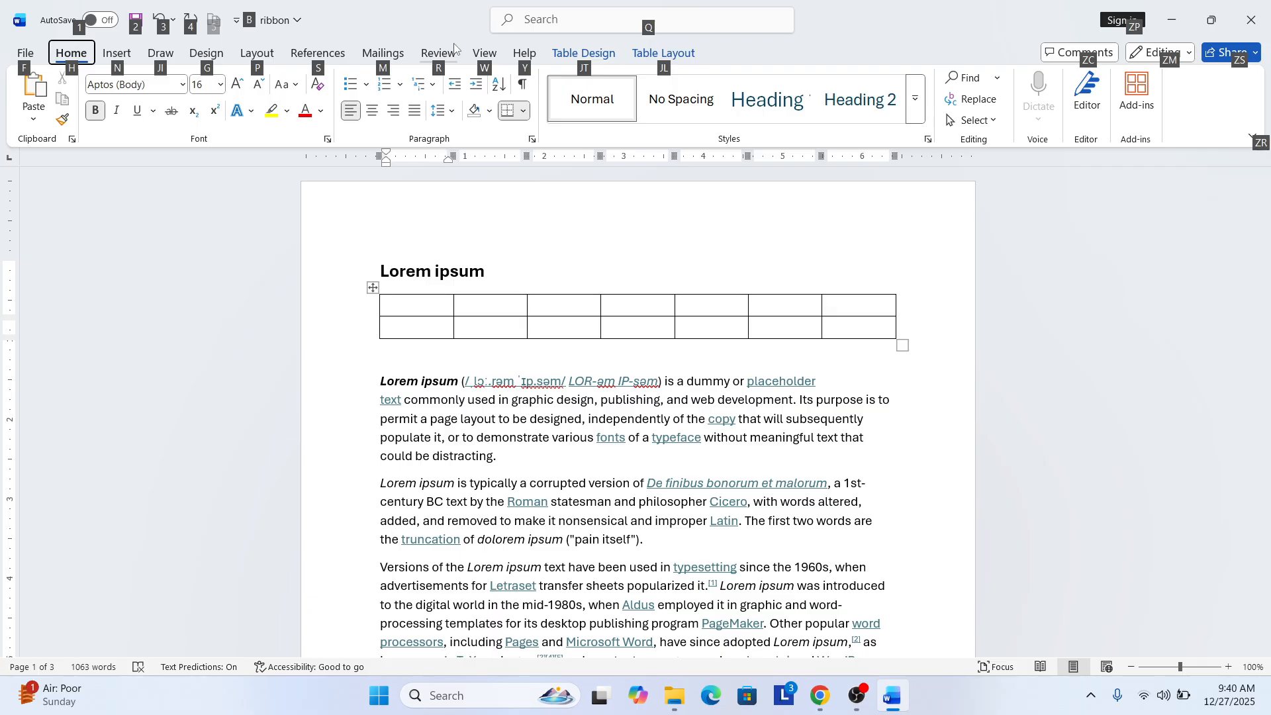
pyautogui.press('p')
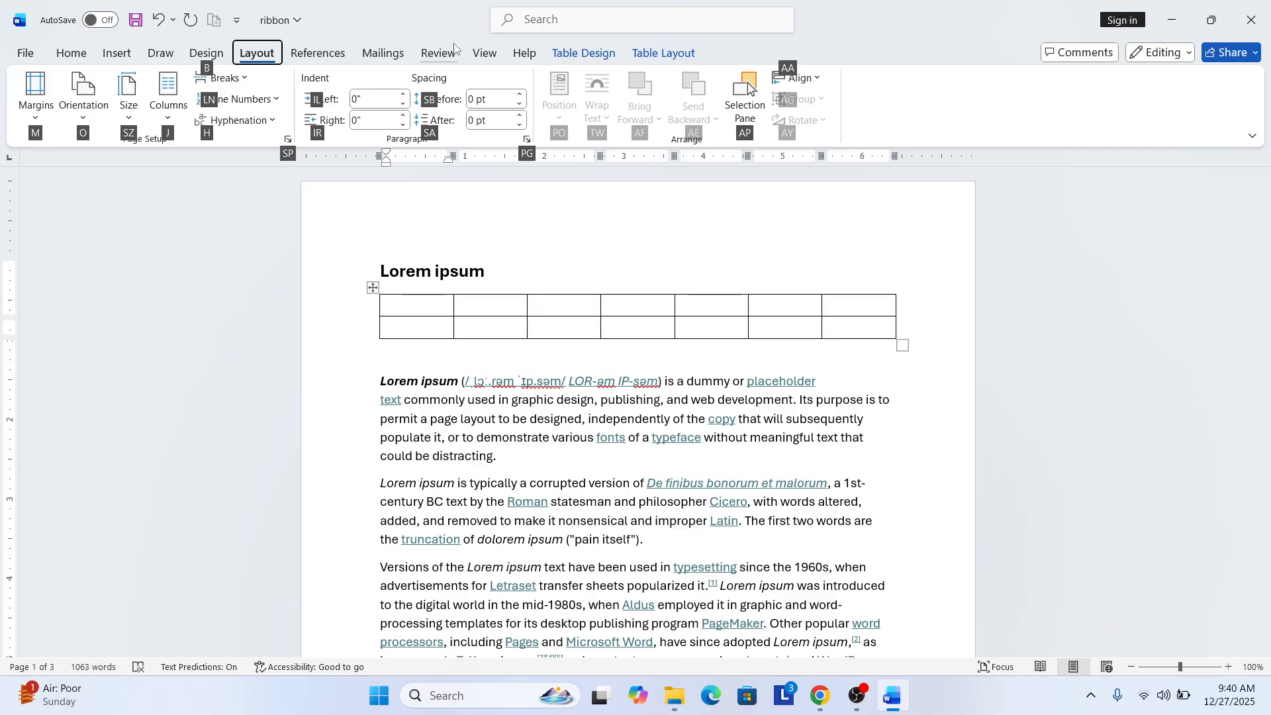
pyautogui.press('m')
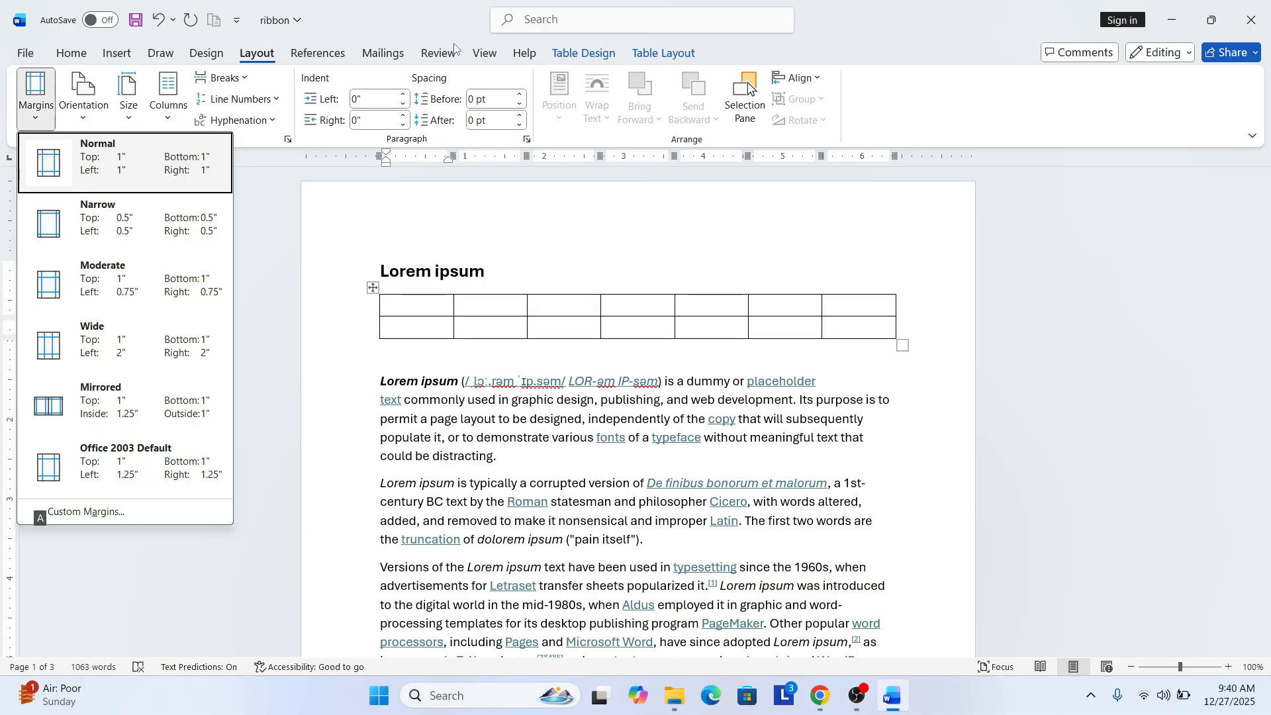
pyautogui.press('Down')
pyautogui.press('Down')
pyautogui.press('Down')
pyautogui.press('Down')
pyautogui.press('Up')
pyautogui.press('Up')
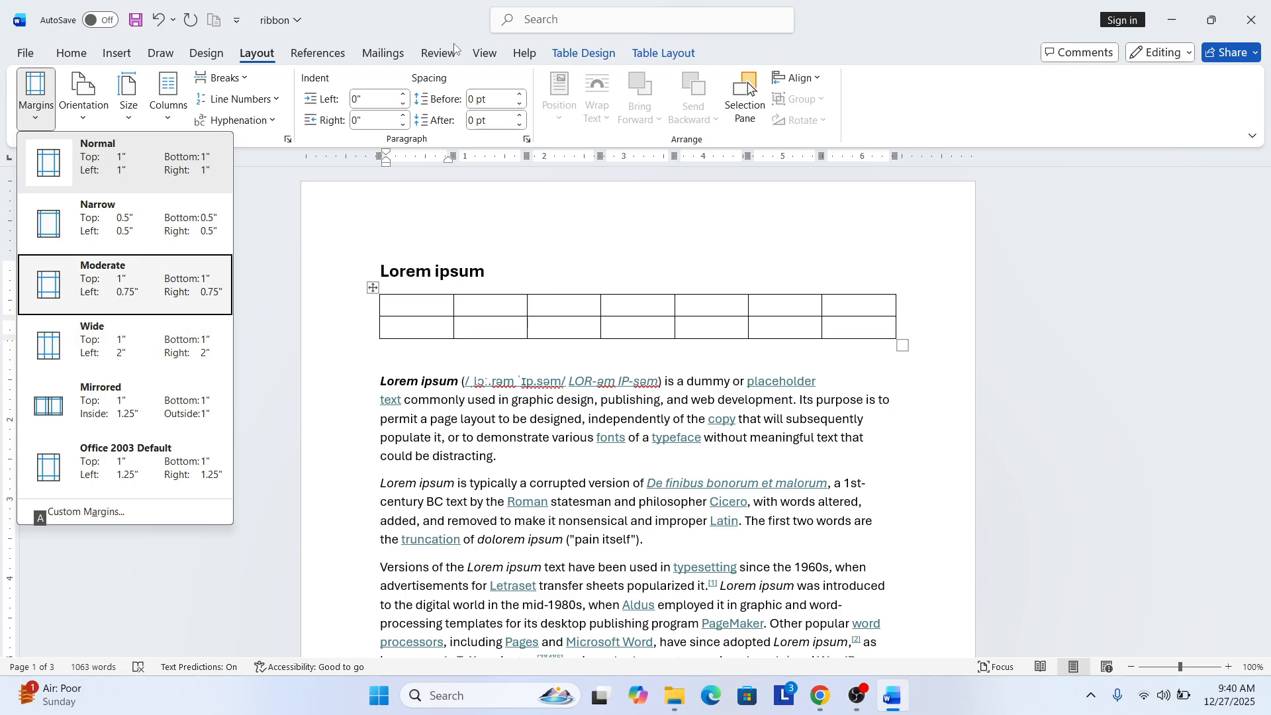
pyautogui.press('Down')
pyautogui.press('Down')
pyautogui.press('Down')
pyautogui.press('Up')
pyautogui.press('Up')
pyautogui.press('Up')
pyautogui.press('Up')
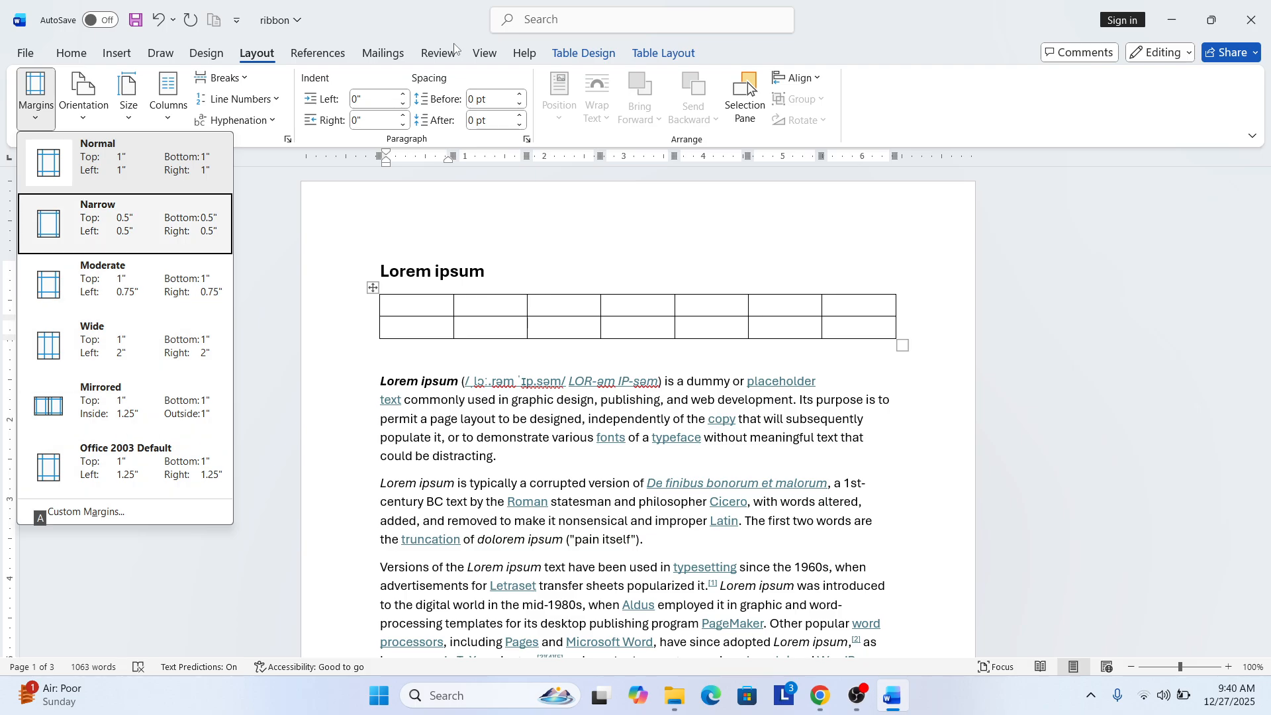
pyautogui.press('Return')
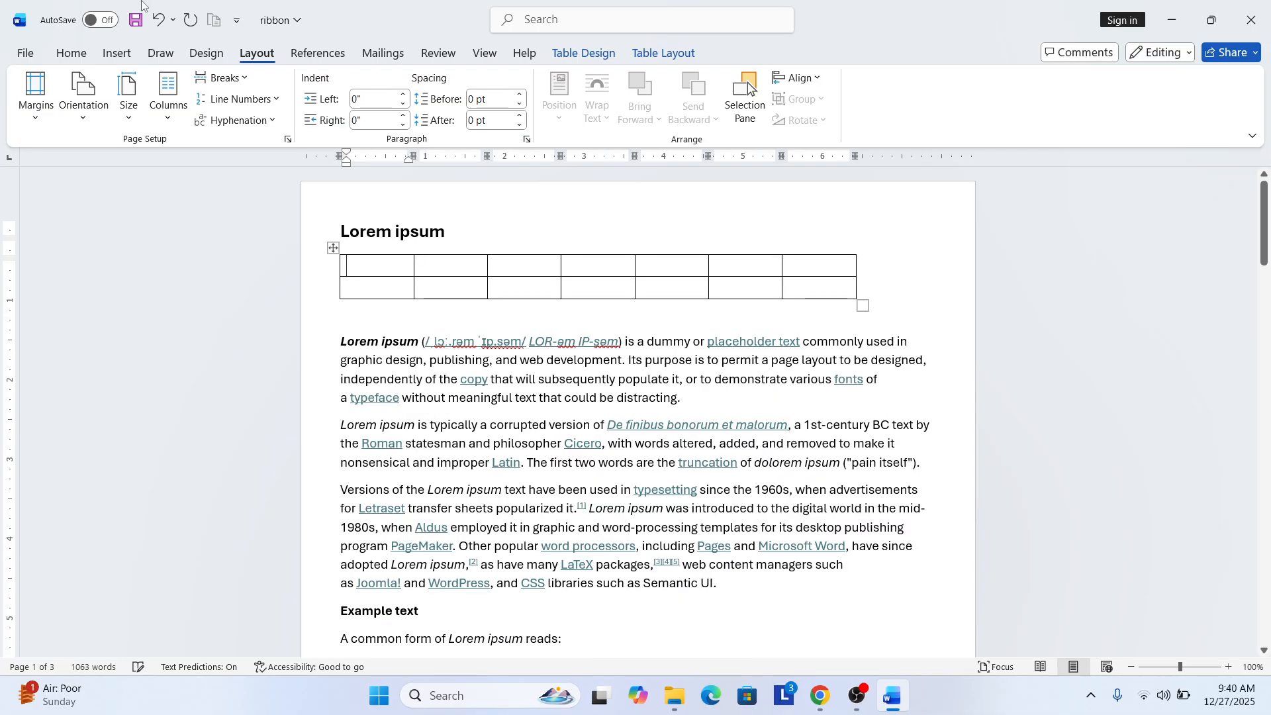
# - Set the page margins back to Normal and return to the Home commands
pyautogui.click(26, 90)
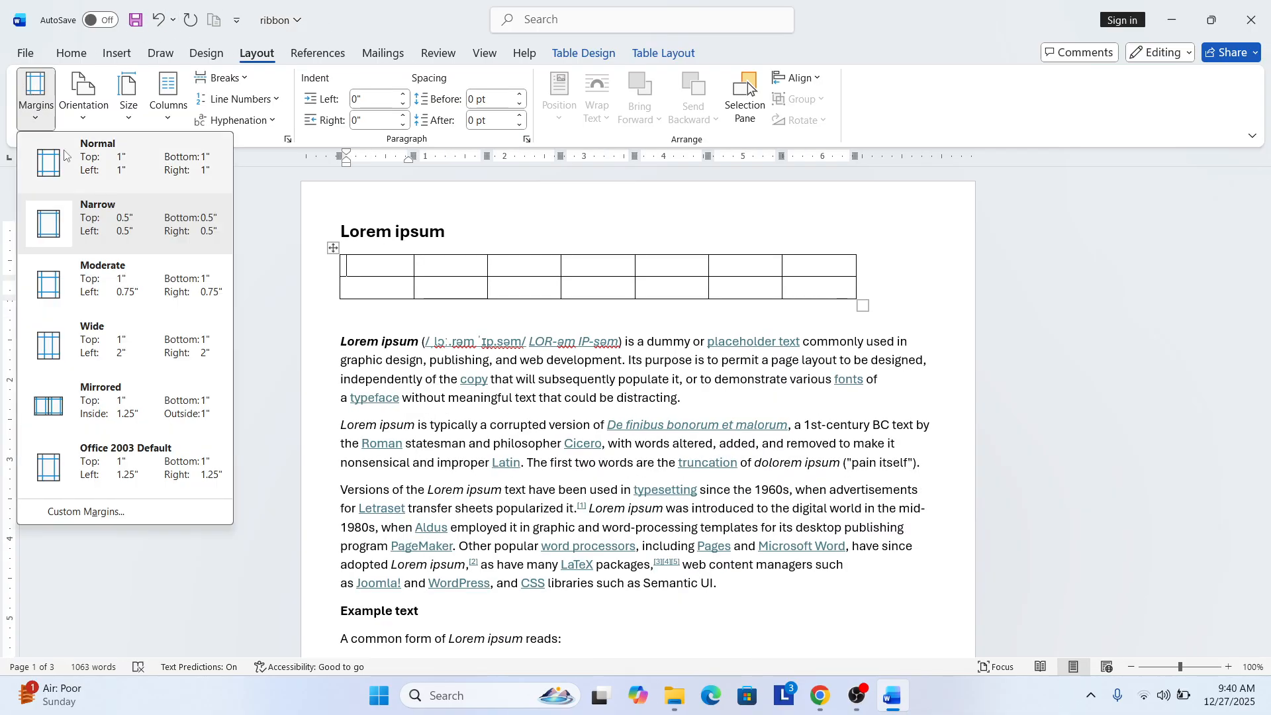
pyautogui.click(152, 135)
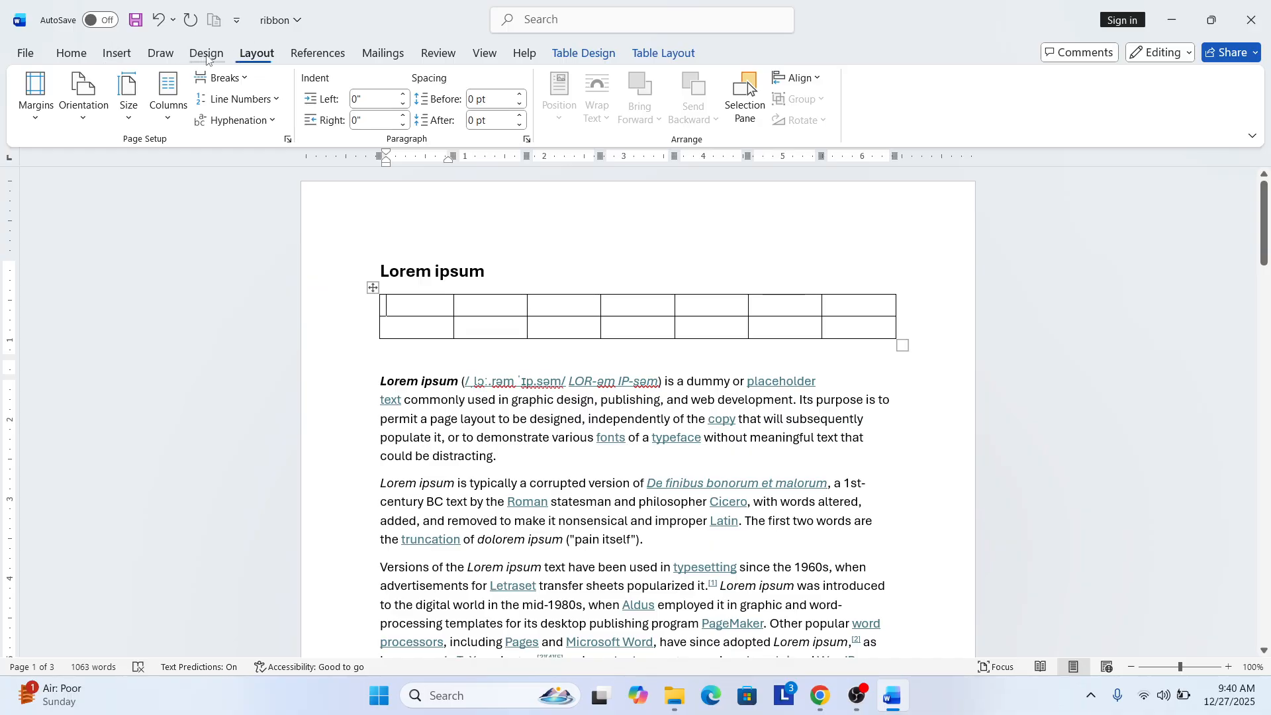
pyautogui.click(71, 53)
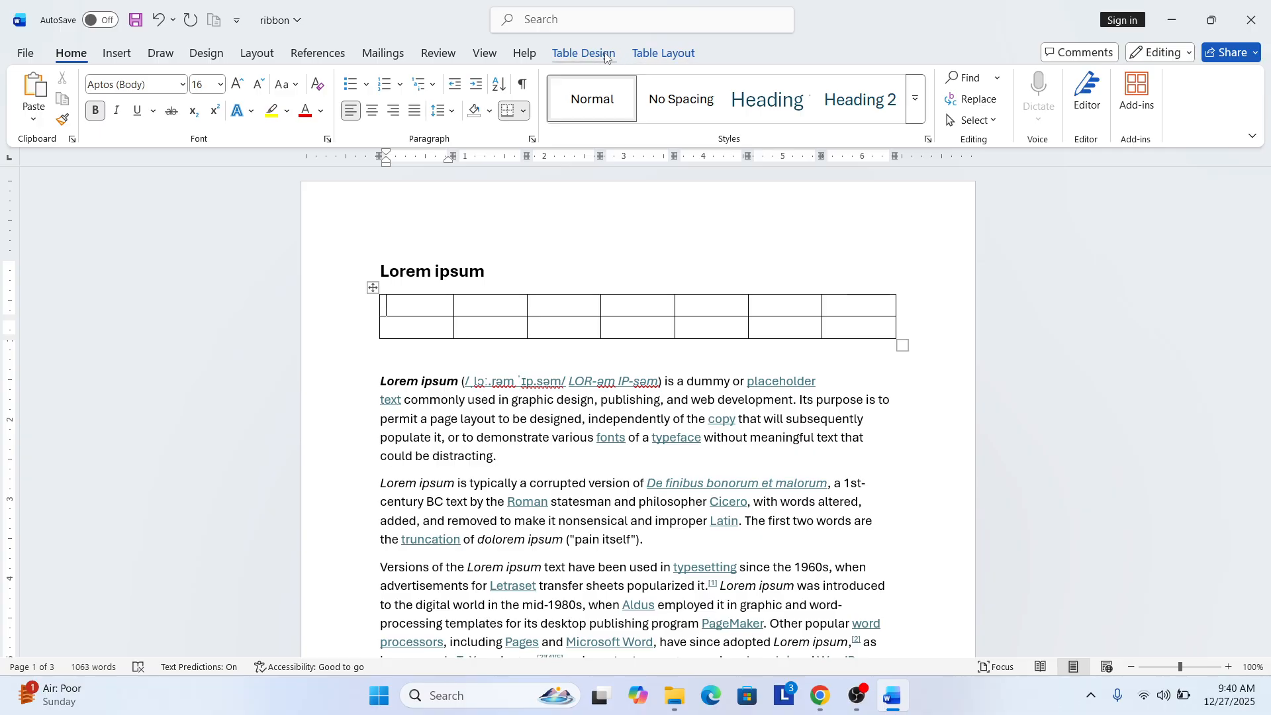
# - Compare the ribbon with the cursor outside and inside the table, and view the Table Design and Table Layout commands
pyautogui.click(514, 421)
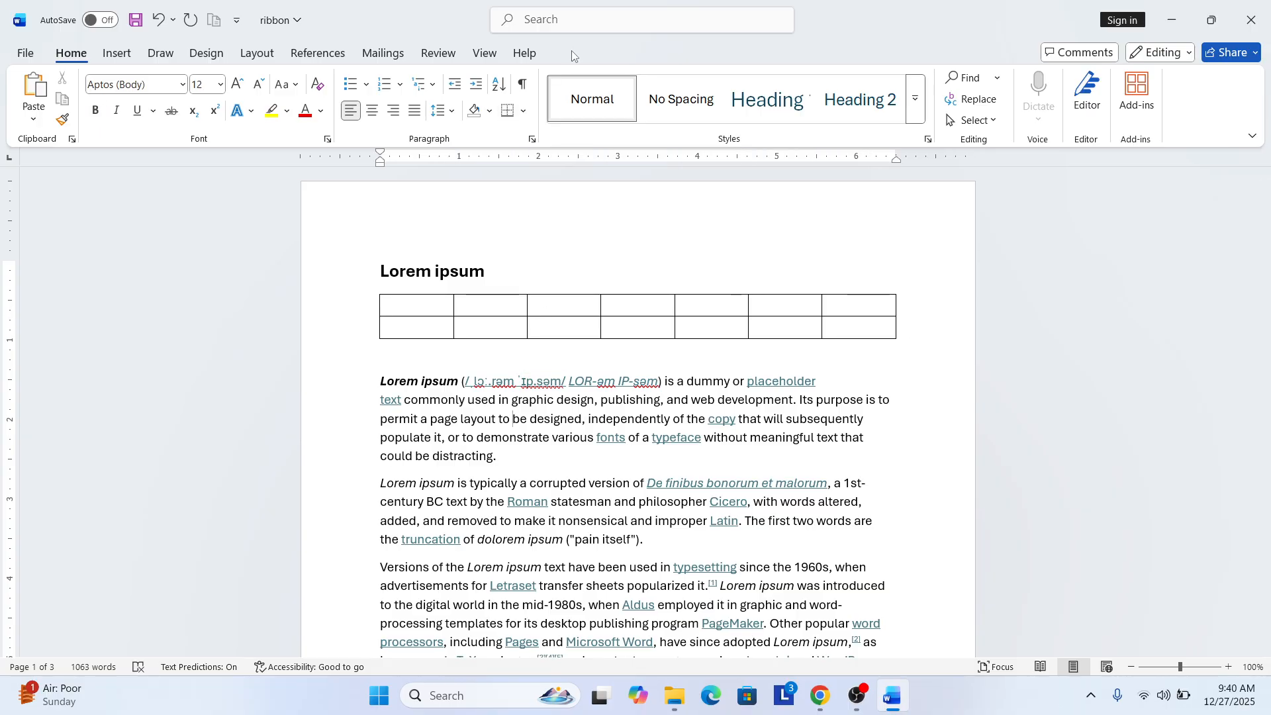
pyautogui.click(506, 306)
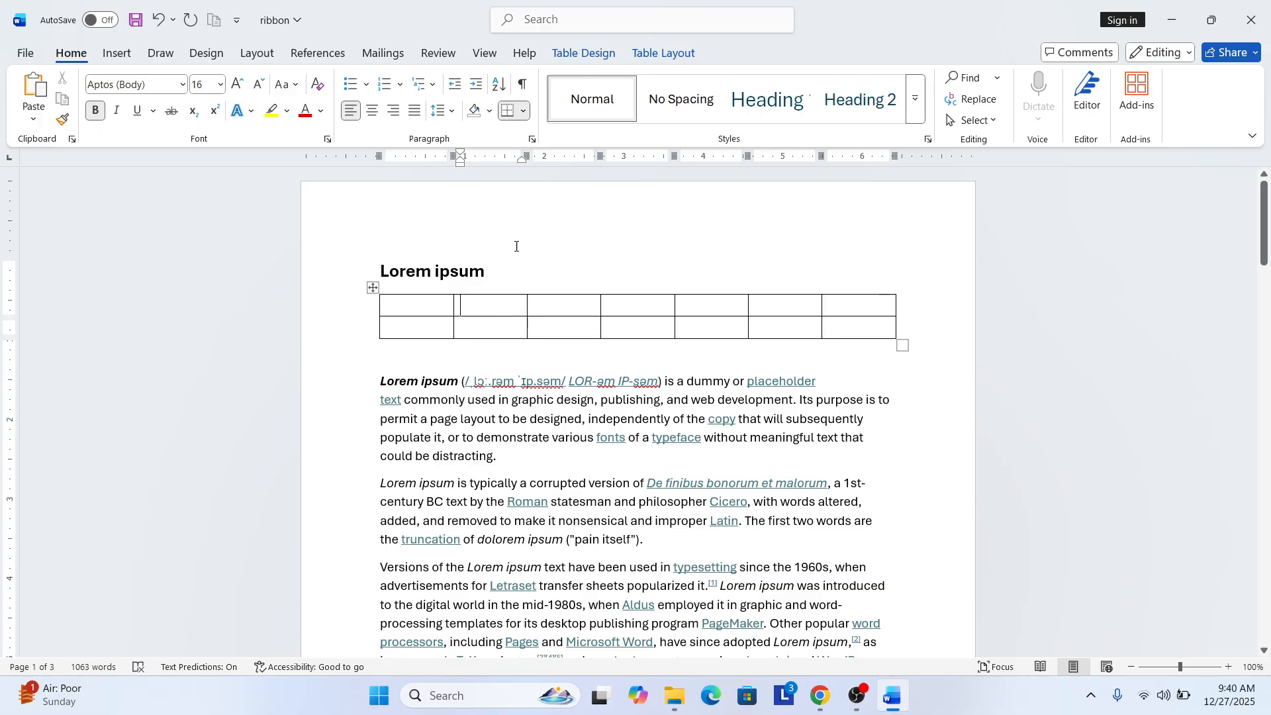
pyautogui.click(613, 56)
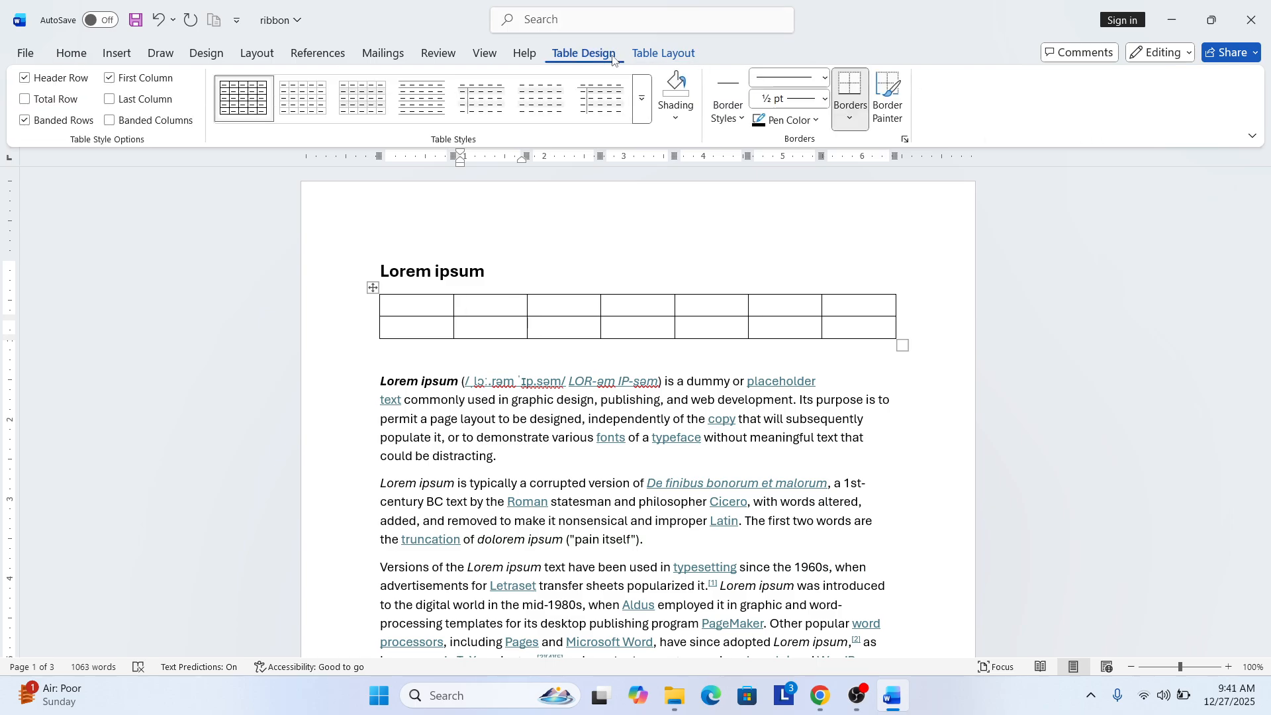
pyautogui.click(662, 54)
pyautogui.click(597, 57)
pyautogui.click(668, 48)
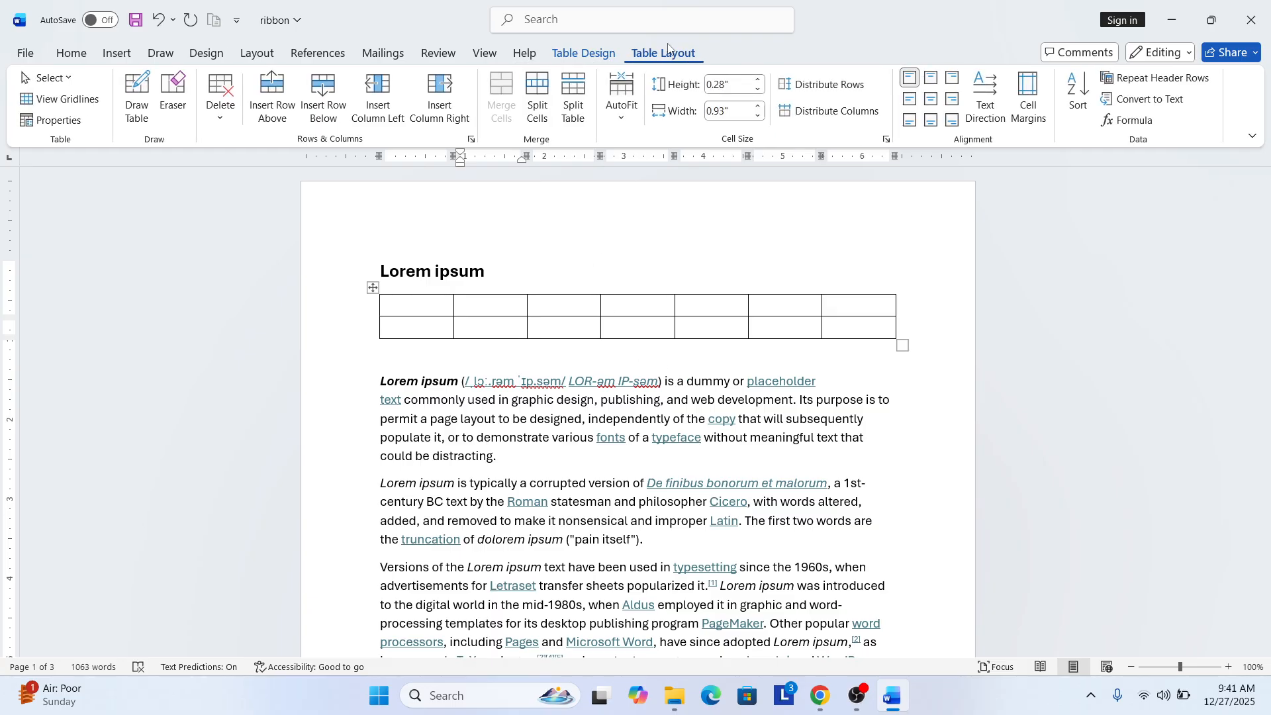
pyautogui.click(577, 59)
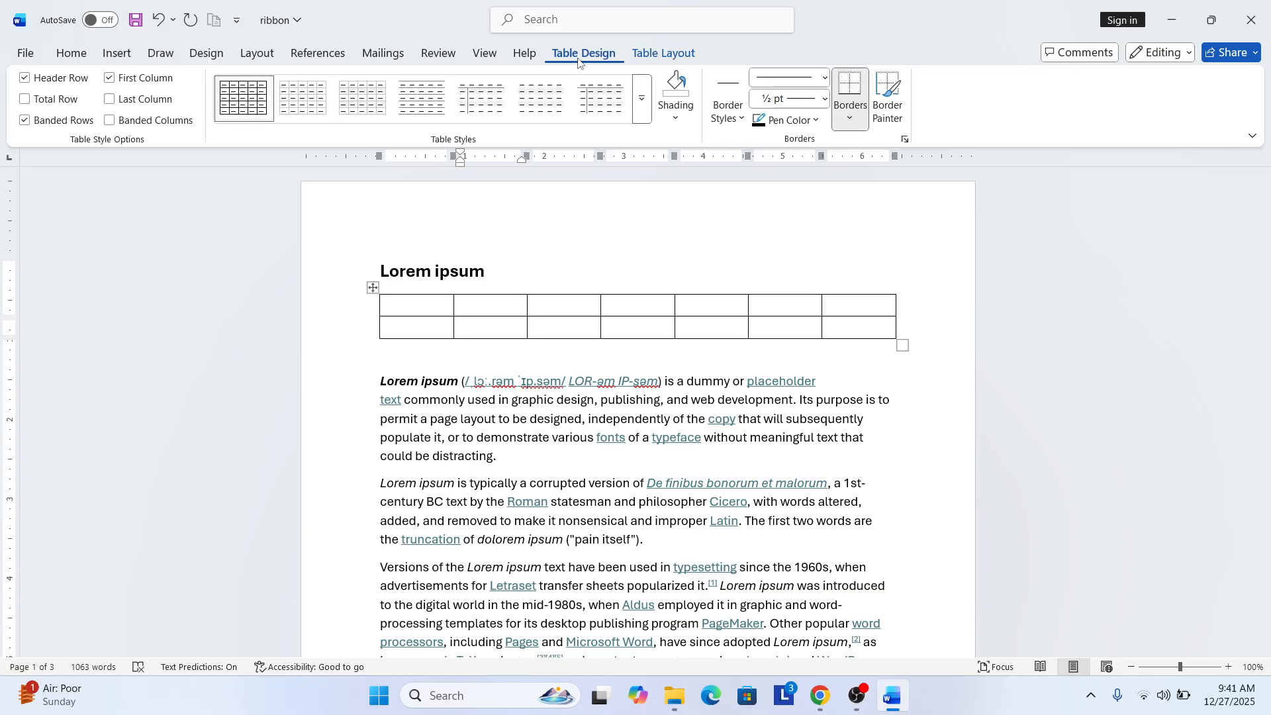
pyautogui.click(359, 371)
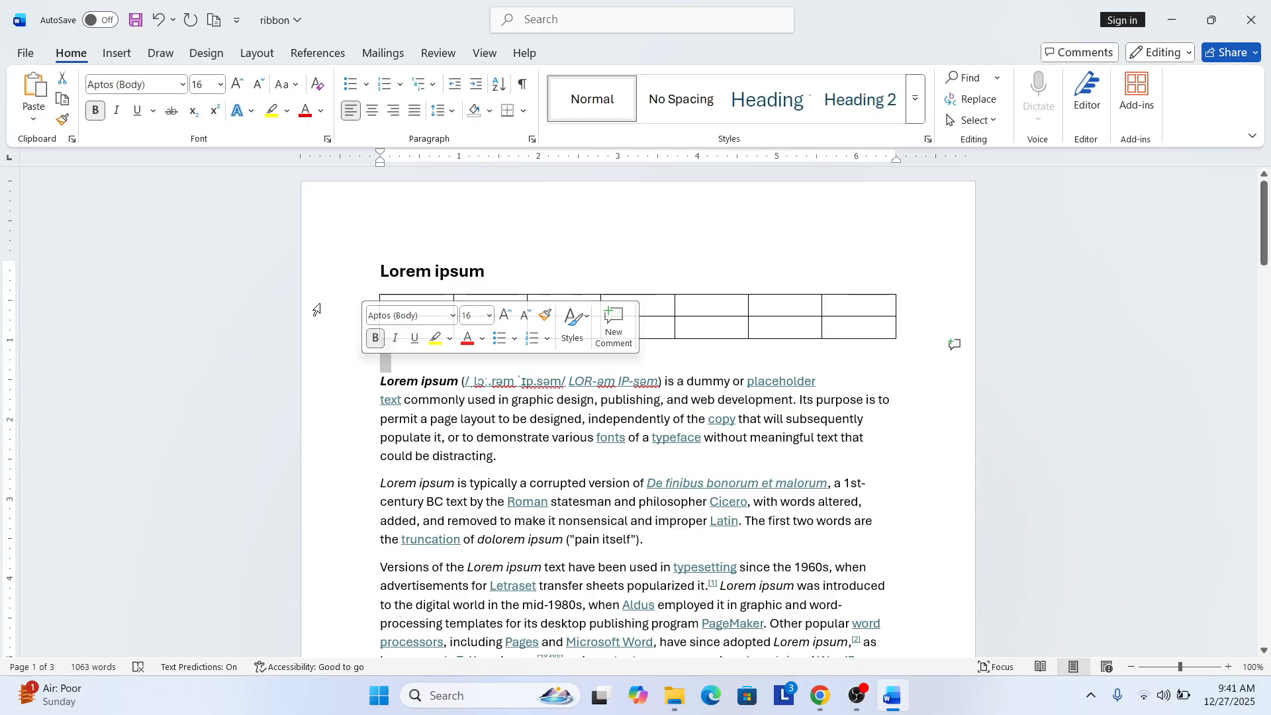
# - Hide the Home tab from the ribbon through Word's ribbon customization options
pyautogui.click(25, 53)
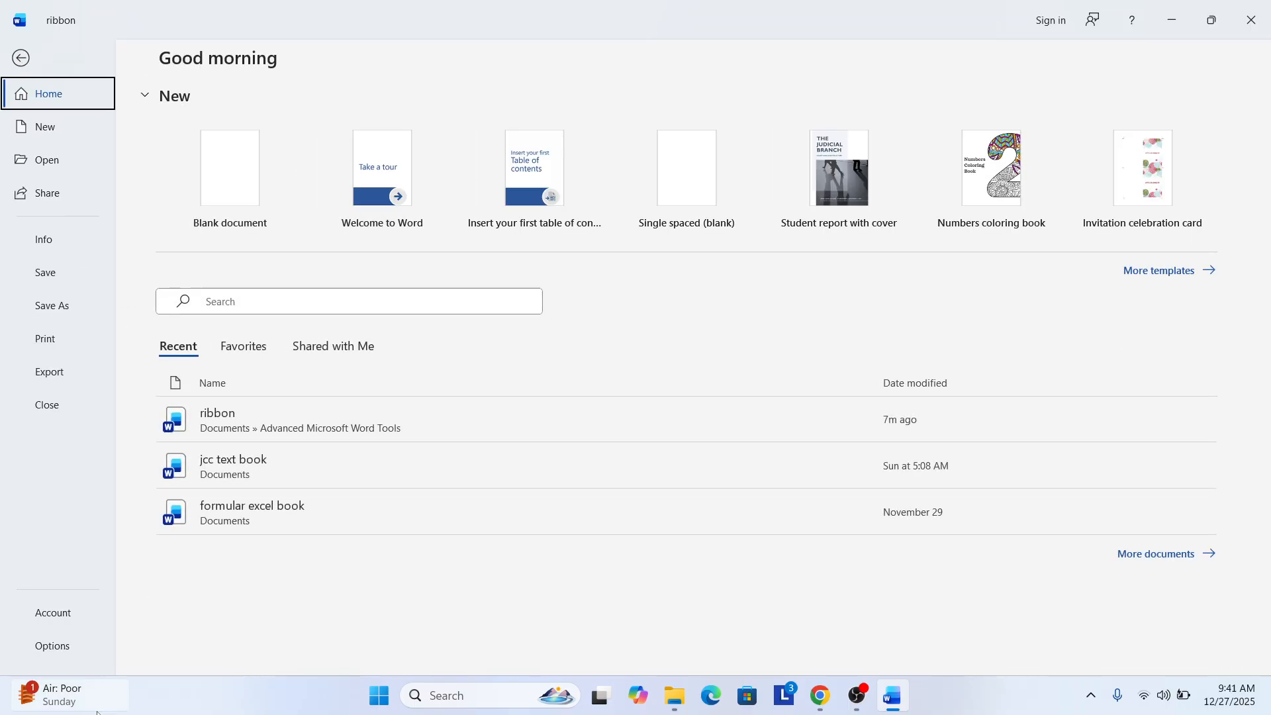
pyautogui.click(53, 646)
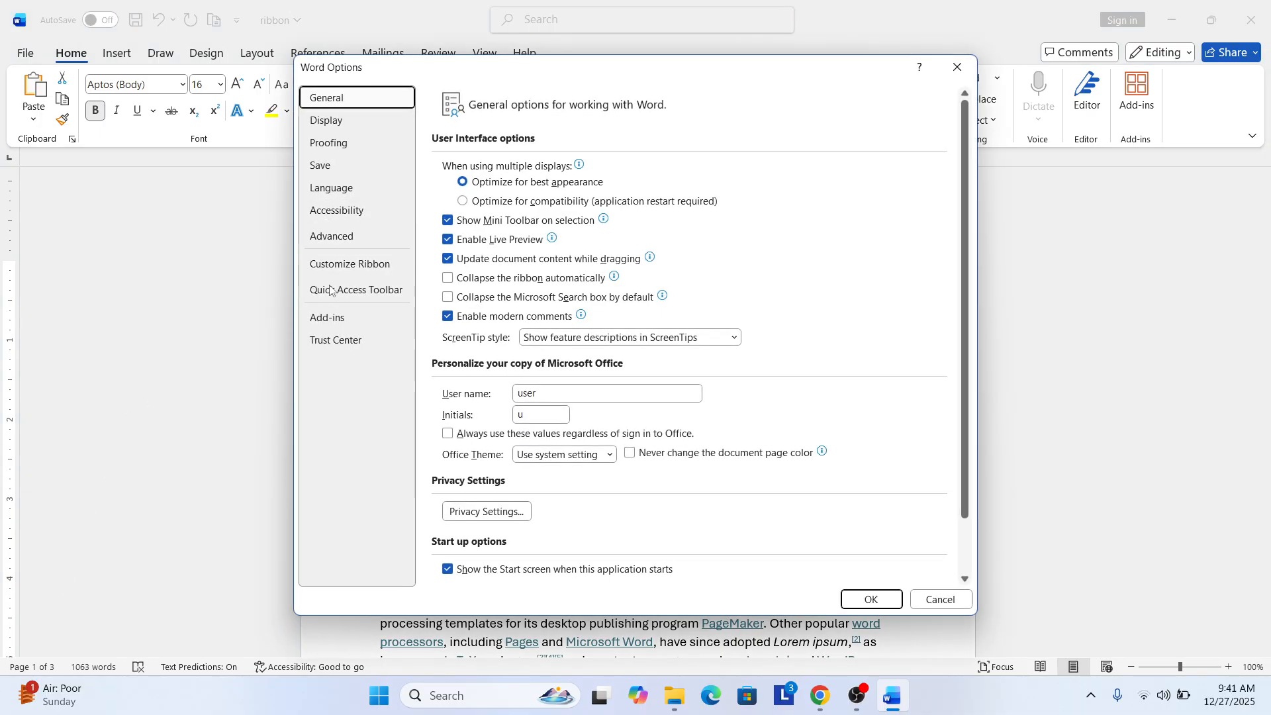
pyautogui.click(361, 276)
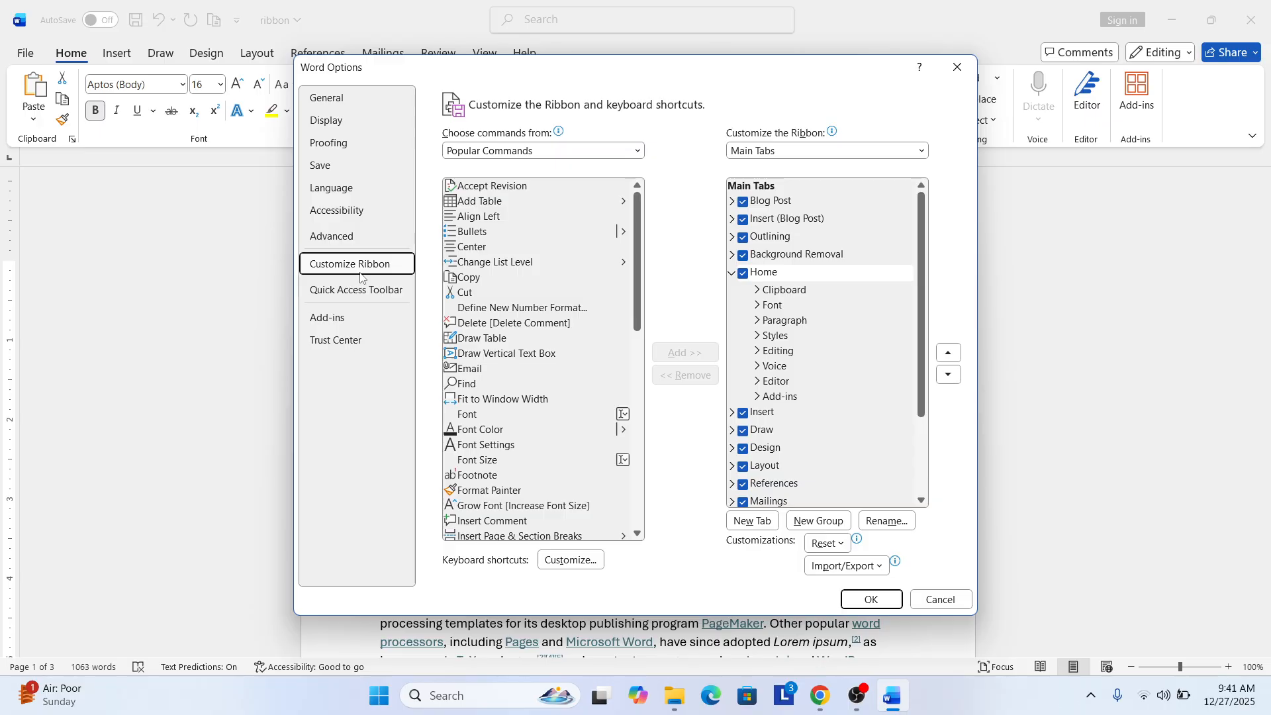
pyautogui.click(744, 273)
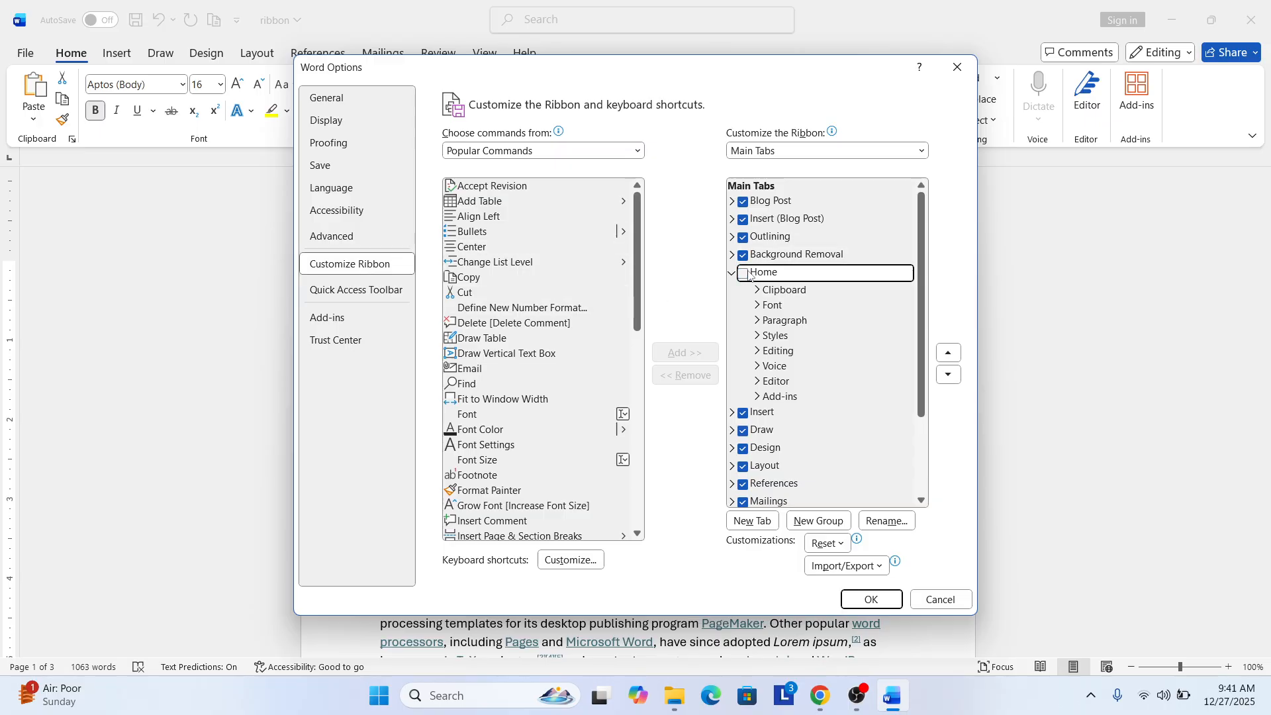
pyautogui.click(871, 599)
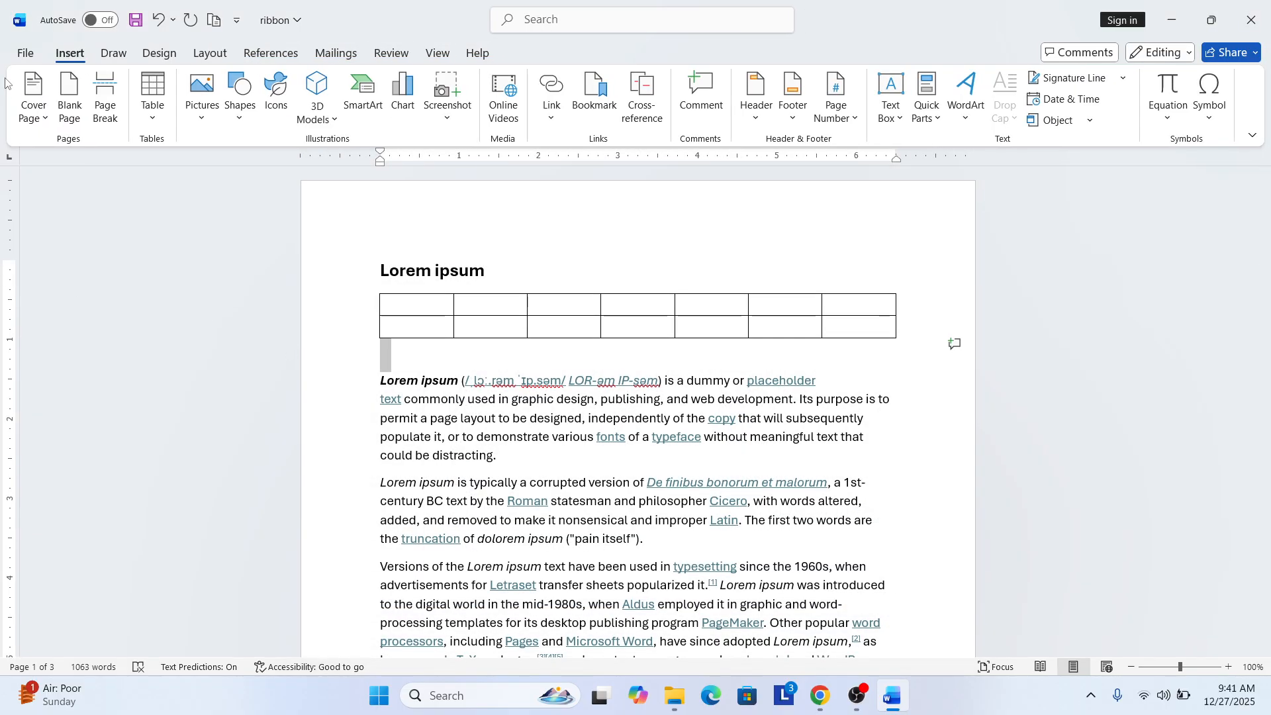
# - Re-enable the Home tab in Word's ribbon customization options and apply the change
pyautogui.click(25, 54)
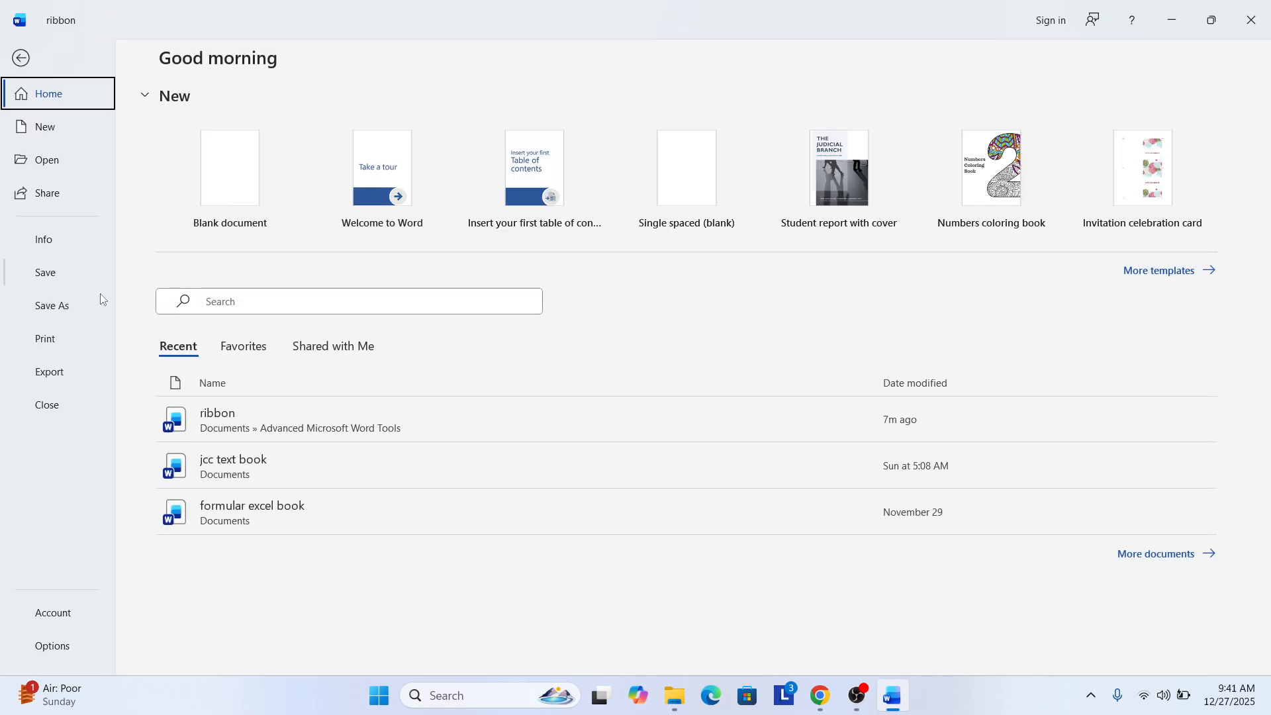
pyautogui.click(69, 640)
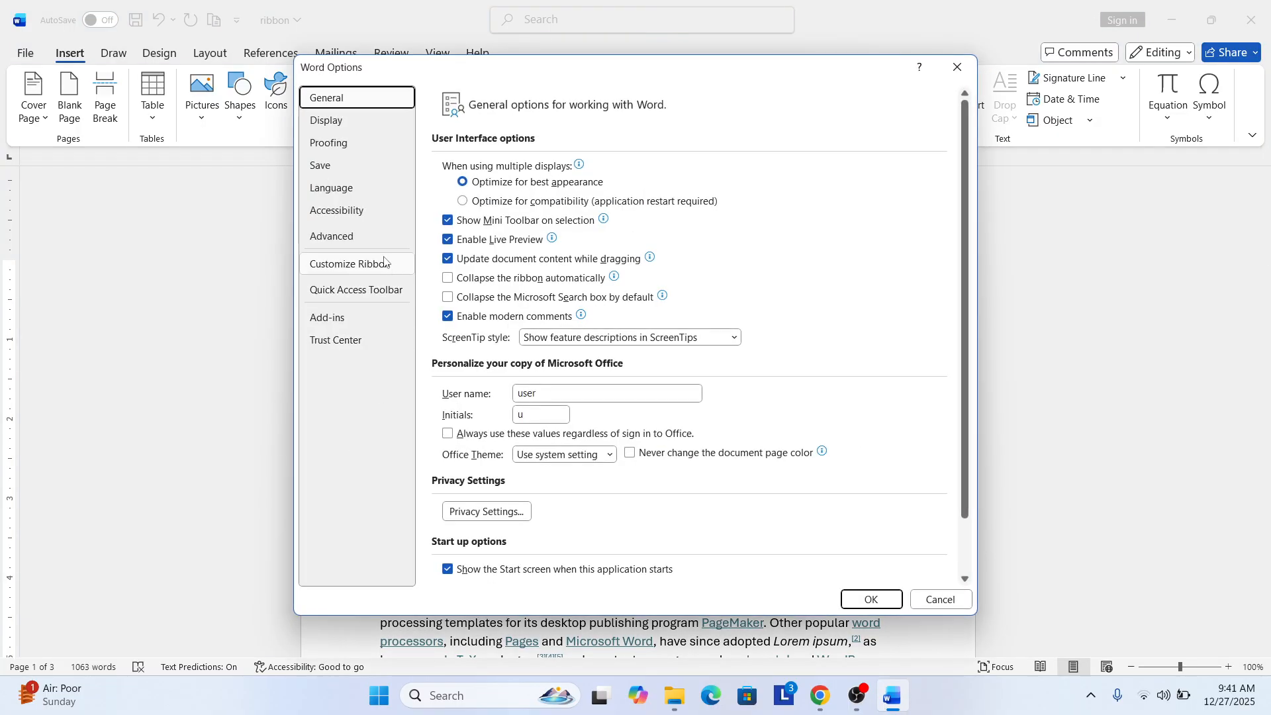
pyautogui.click(375, 271)
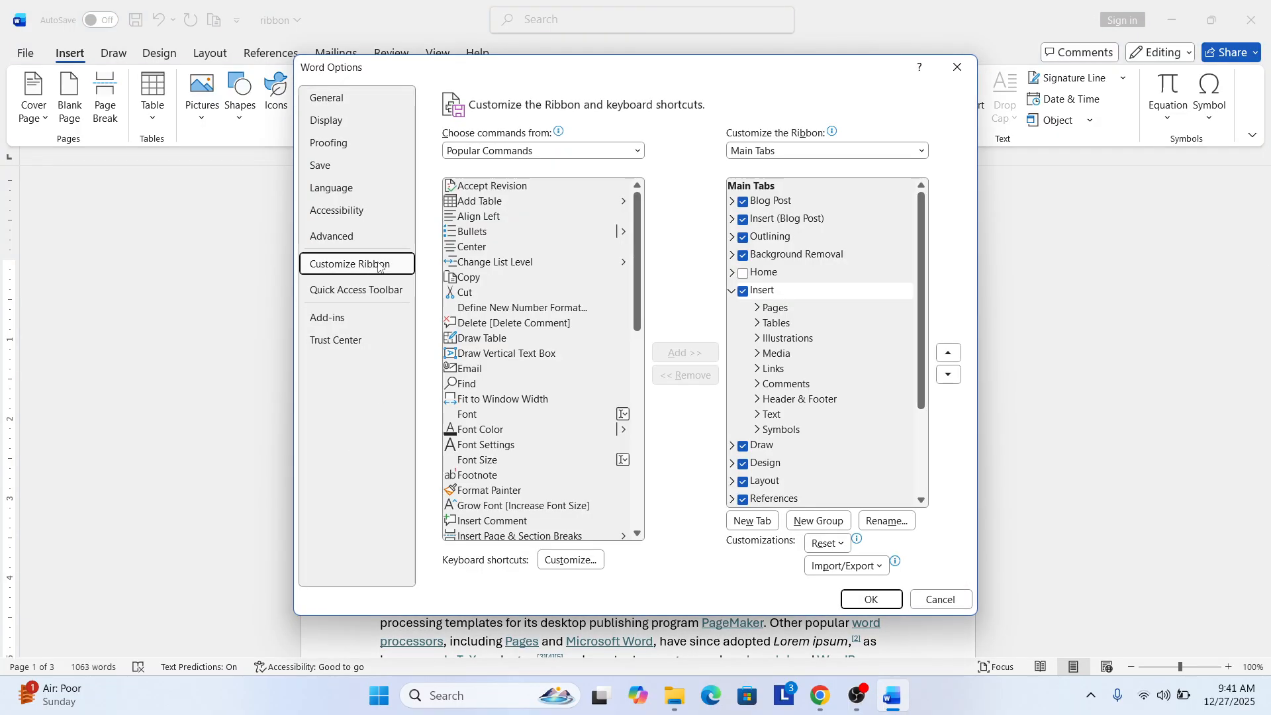
pyautogui.click(743, 274)
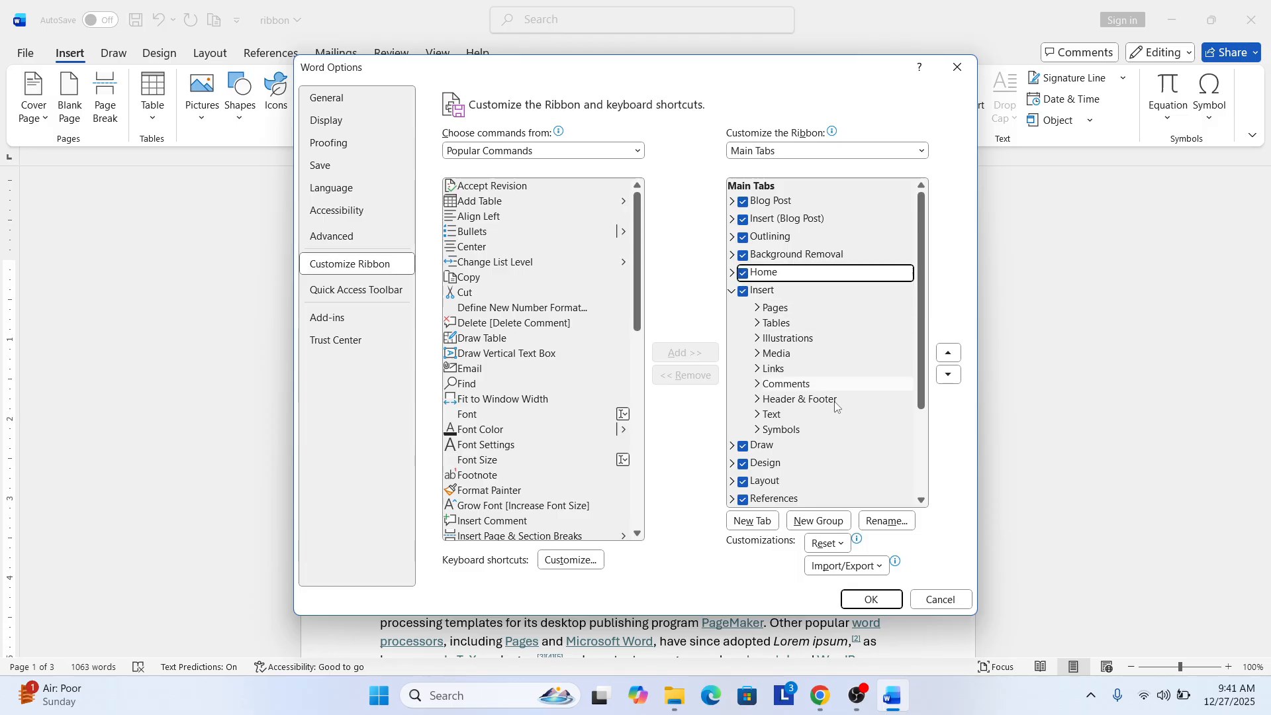
pyautogui.click(884, 601)
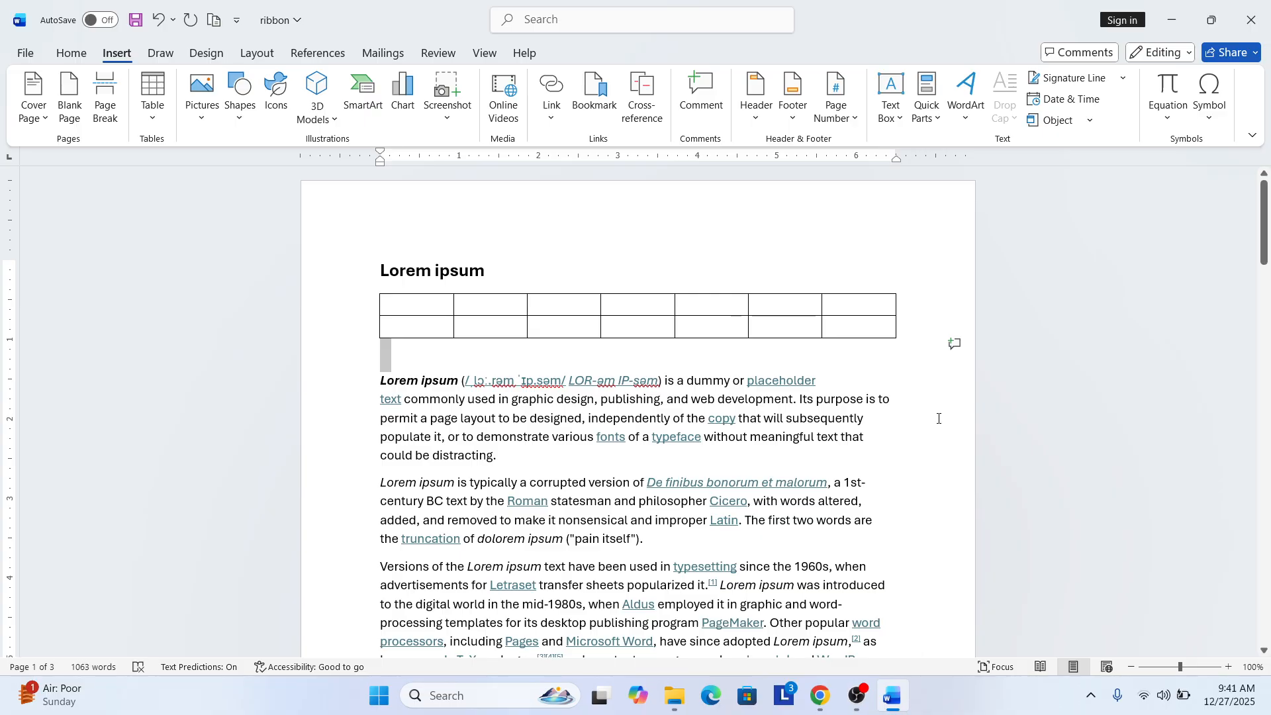
# - Place the cursor in the second Lorem ipsum paragraph and show the Home commands
pyautogui.click(794, 521)
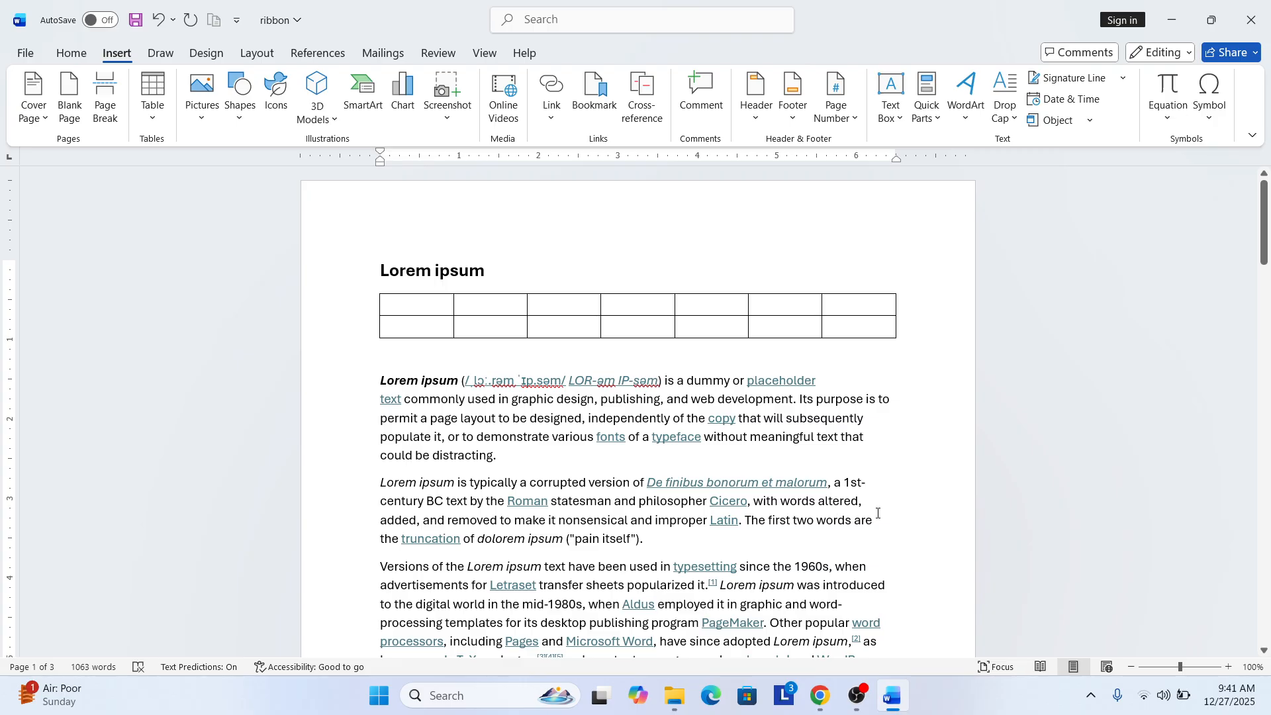
pyautogui.scroll(-7, 878, 513)
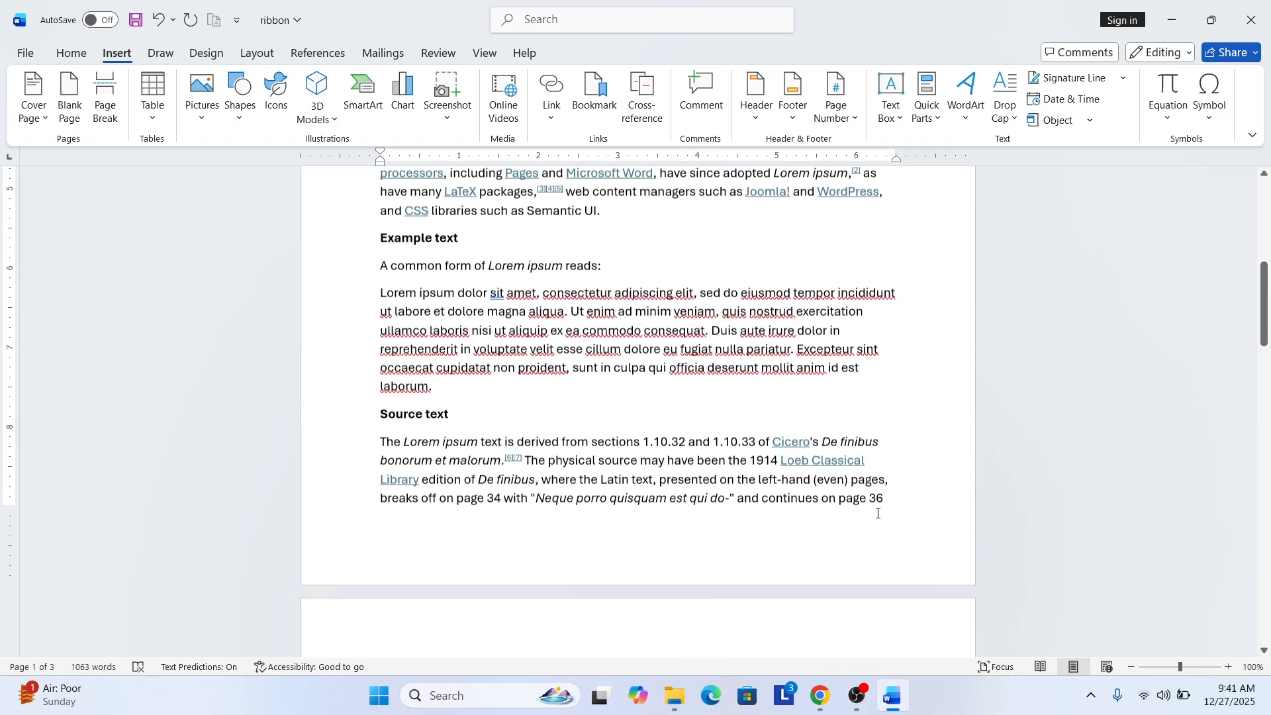
pyautogui.scroll(6, 877, 513)
pyautogui.scroll(1, 878, 513)
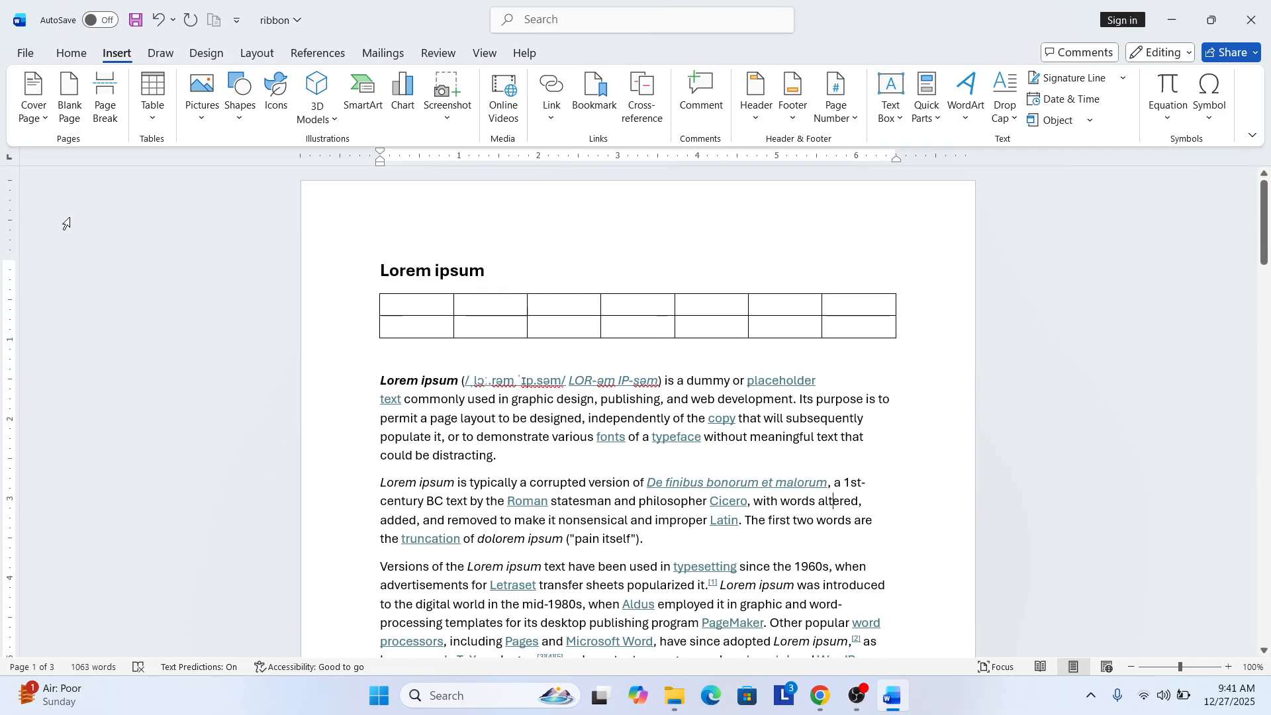
pyautogui.click(72, 53)
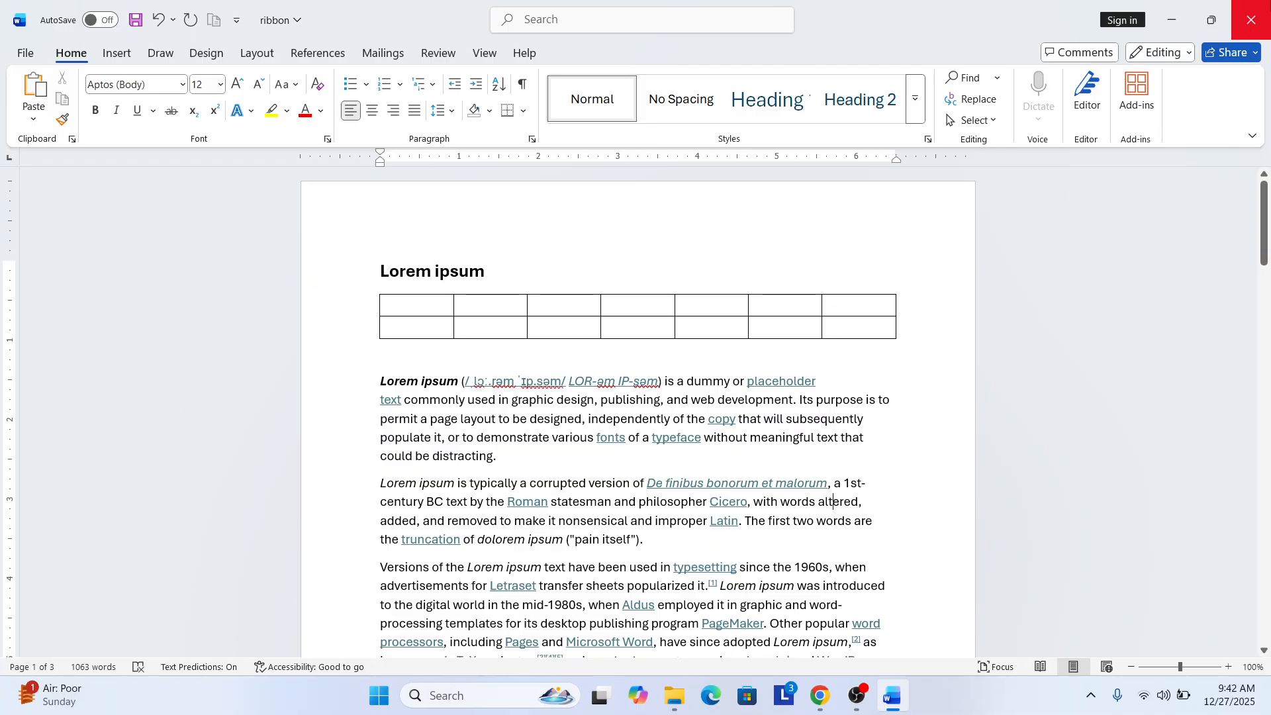
pyautogui.click(1251, 19)
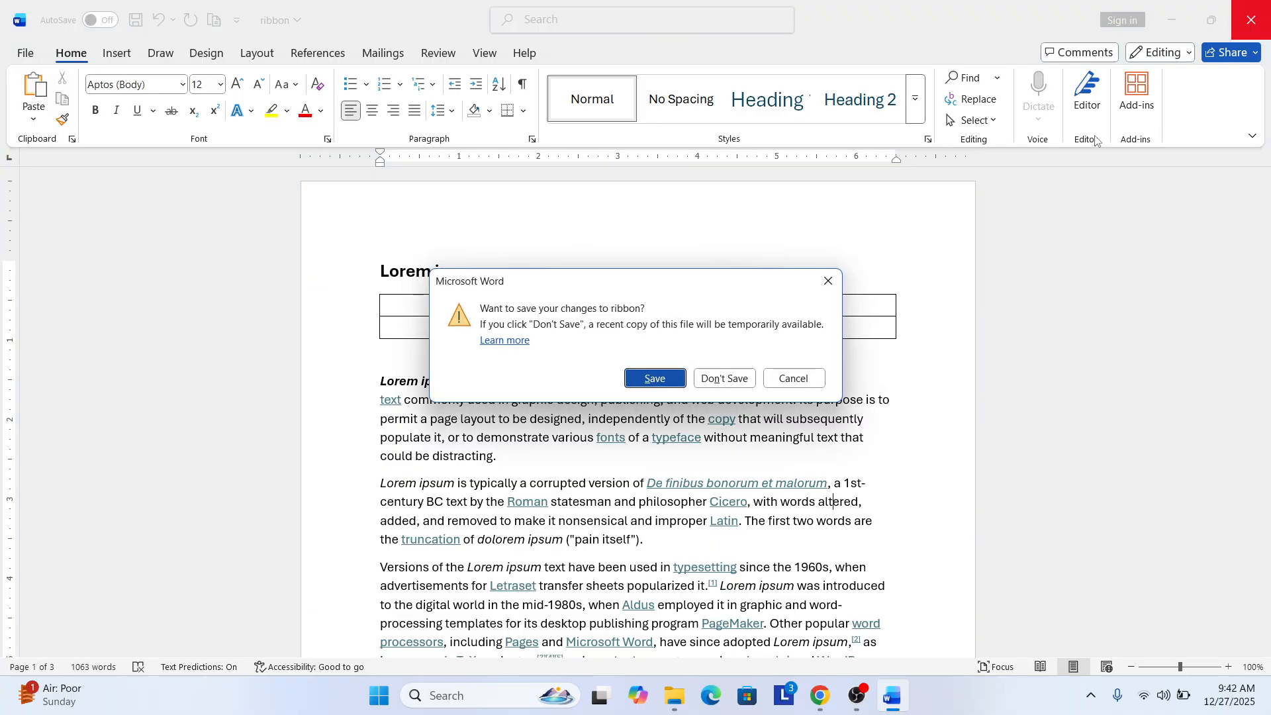
pyautogui.click(793, 377)
pyautogui.click(858, 703)
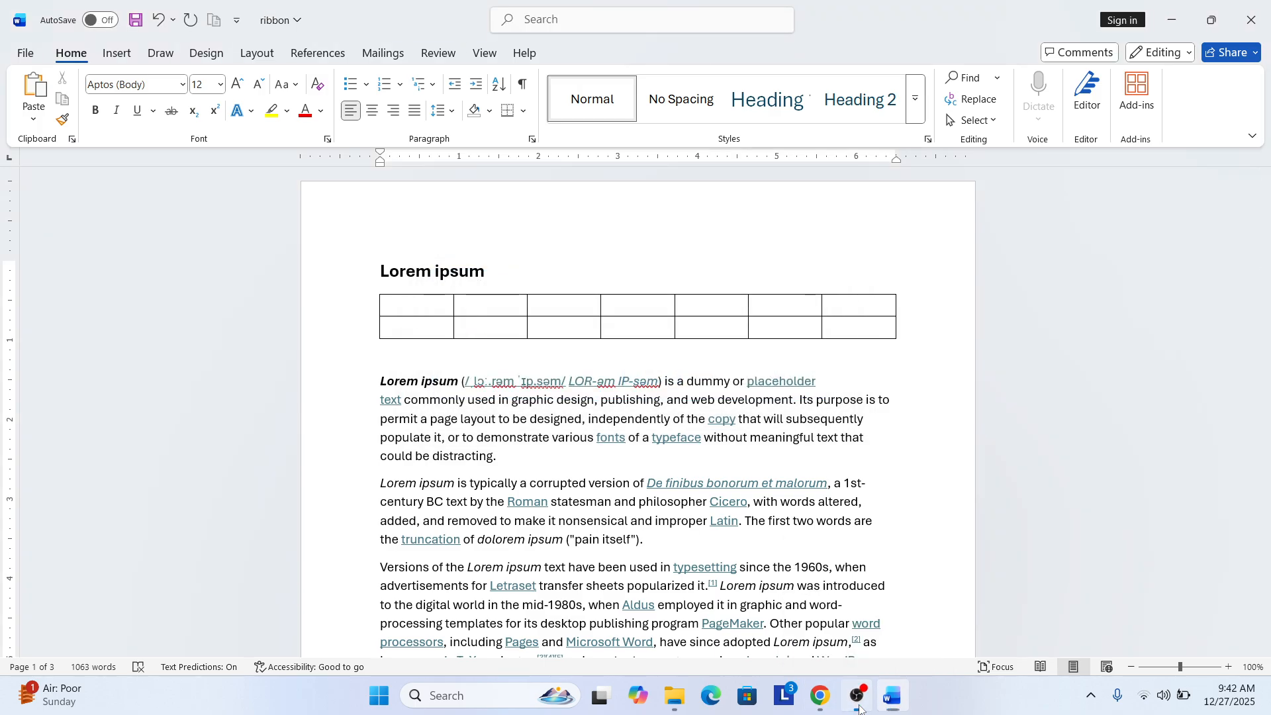